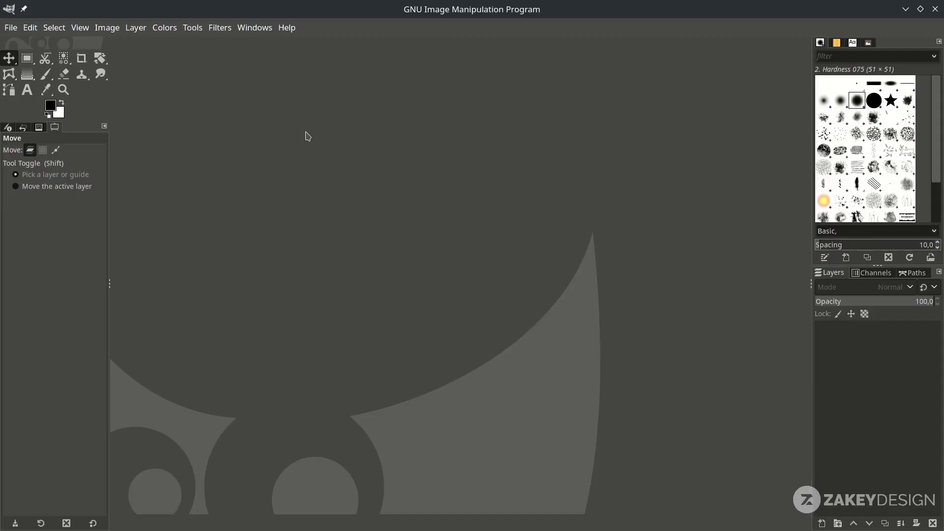
Create a new image 1080 px wide and 1350 px high
{"action": "left_click", "coordinate": [10, 27]}
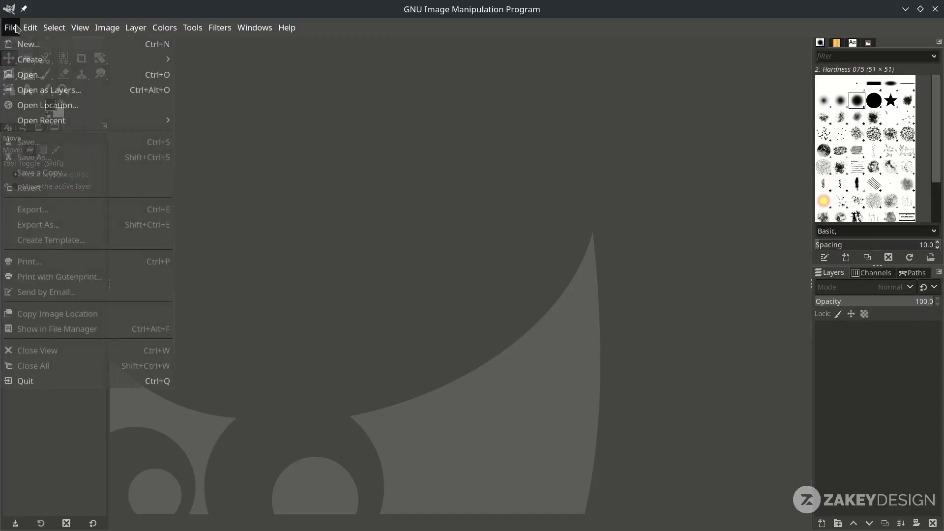
{"action": "left_click", "coordinate": [19, 42]}
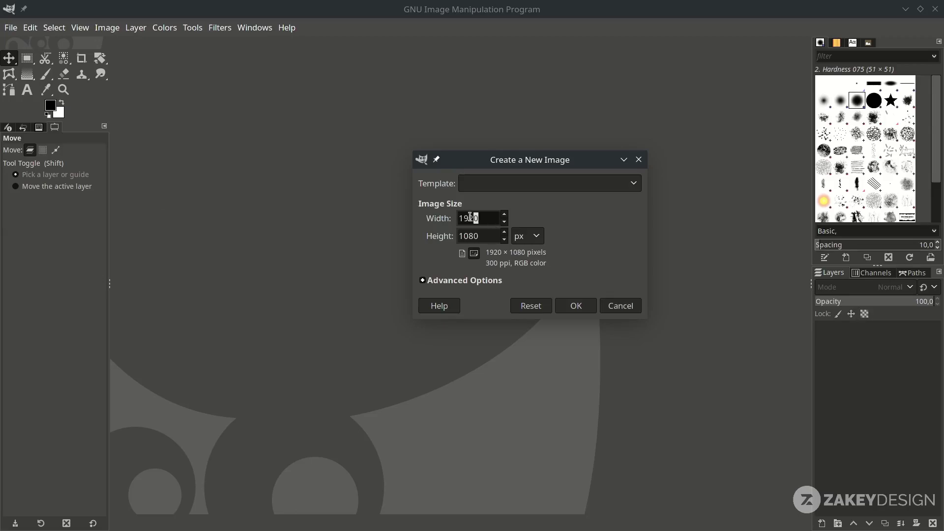
{"action": "type", "text": "1080"}
{"action": "key", "text": "Tab"}
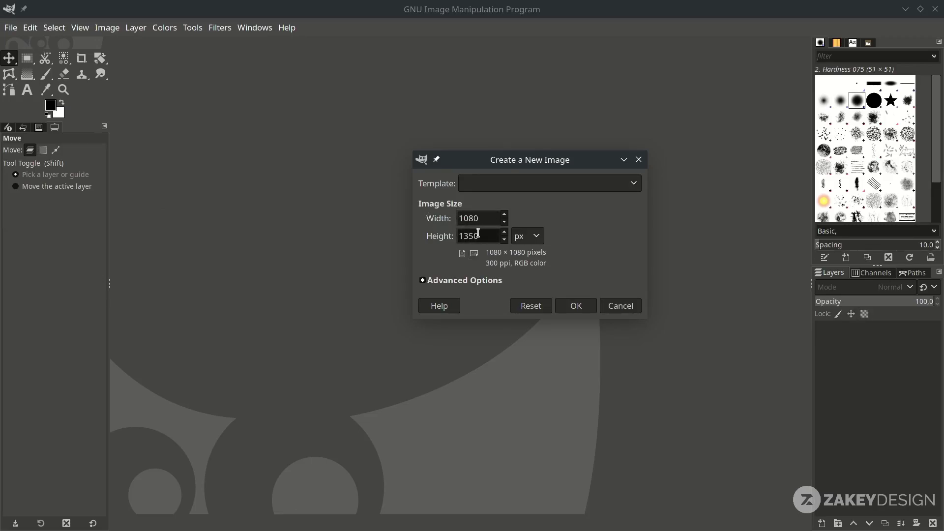
{"action": "left_click", "coordinate": [574, 307]}
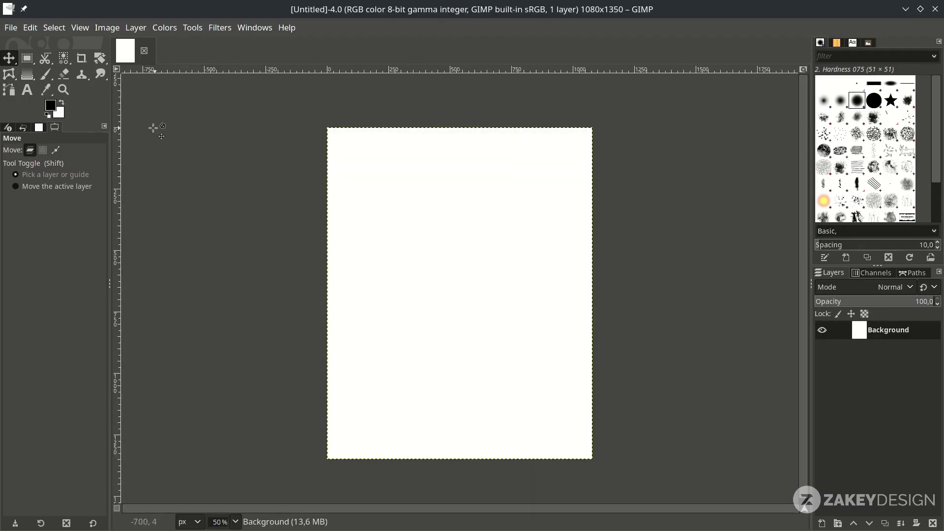
Define the pink f169bb as the foreground color and swap it into the background color
{"action": "left_click", "coordinate": [49, 106]}
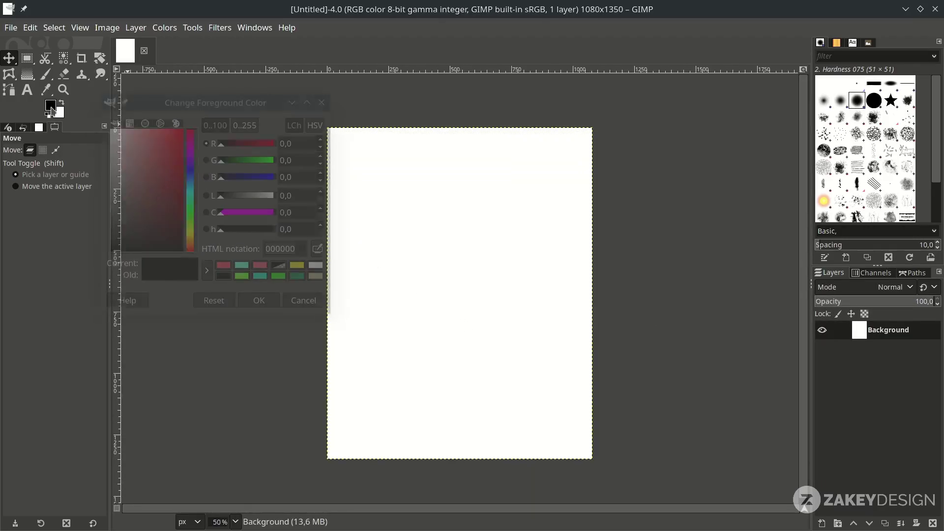
{"action": "double_click", "coordinate": [300, 248]}
{"action": "type", "text": "f169bb"}
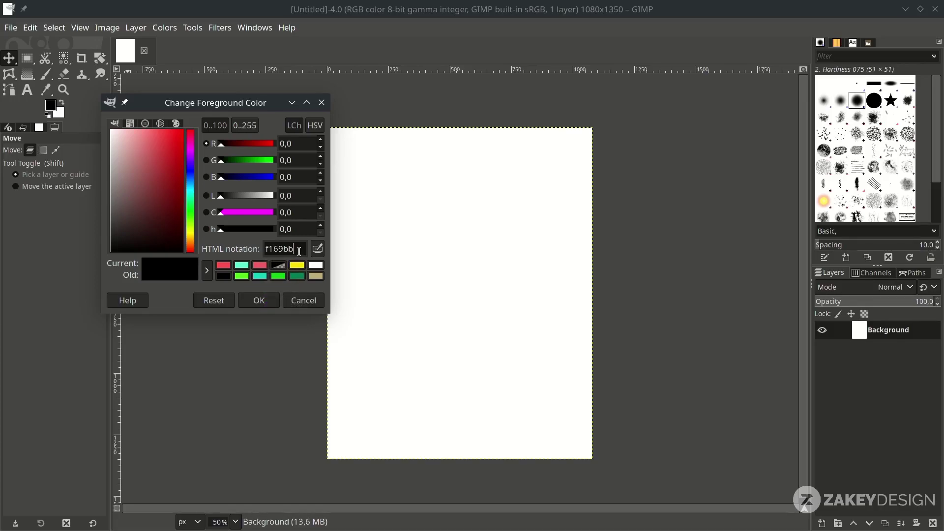
{"action": "left_click", "coordinate": [268, 304]}
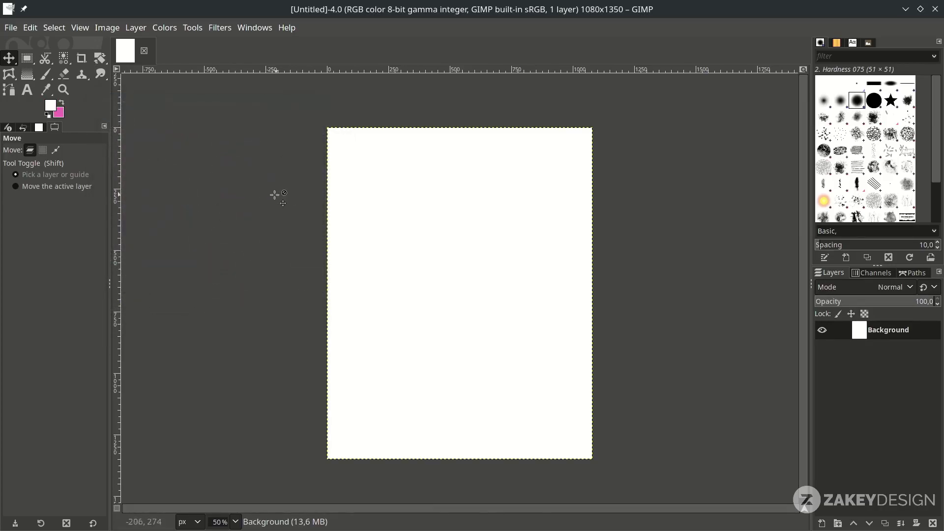
Set the foreground color to the cream tone f3d69e
{"action": "left_click", "coordinate": [52, 109]}
{"action": "double_click", "coordinate": [275, 247]}
{"action": "type", "text": "f3d69e"}
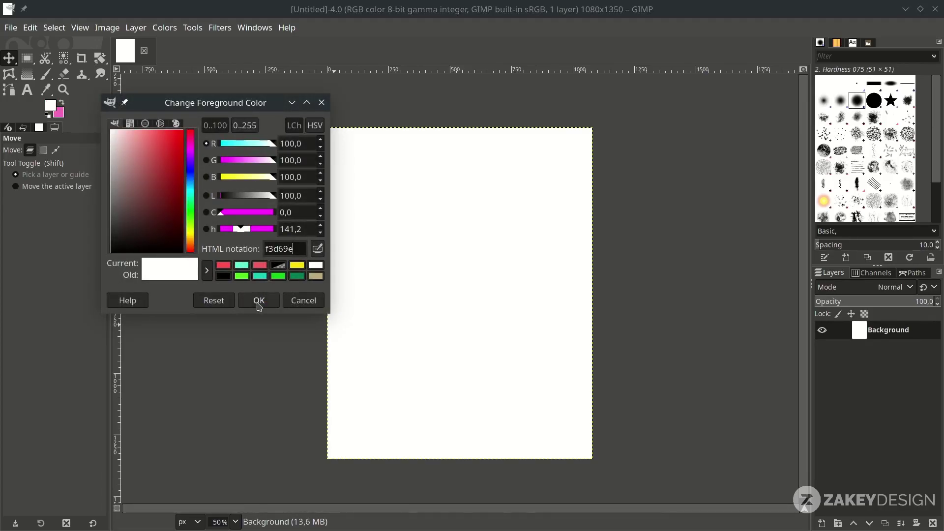
{"action": "left_click", "coordinate": [259, 304]}
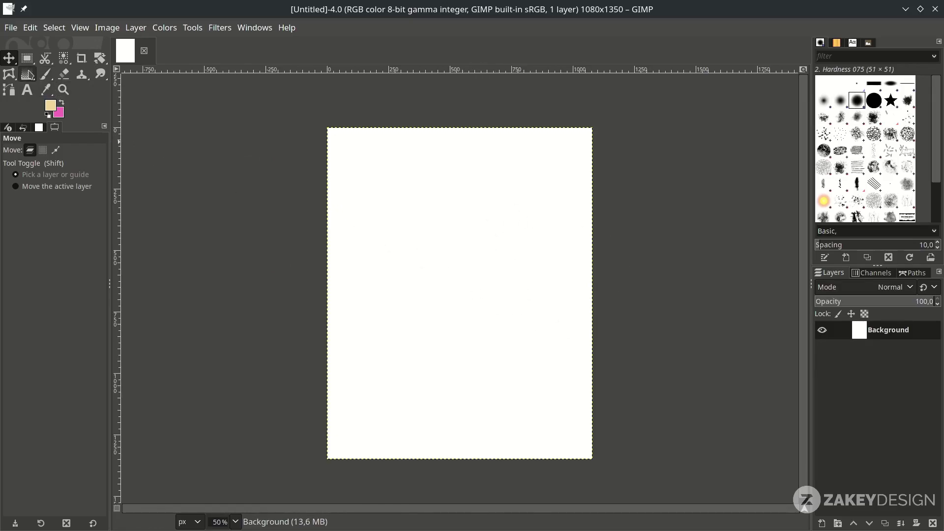
Fill the Background layer with a vertical linear FG to BG (HSV) gradient, pink at the upper edge and cream at the lower edge
{"action": "left_click", "coordinate": [30, 78]}
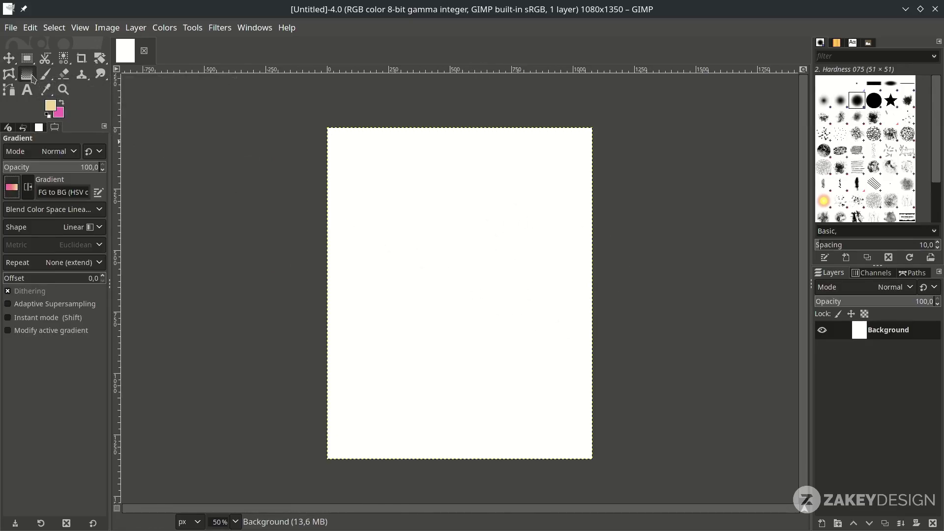
{"action": "left_click", "coordinate": [17, 189]}
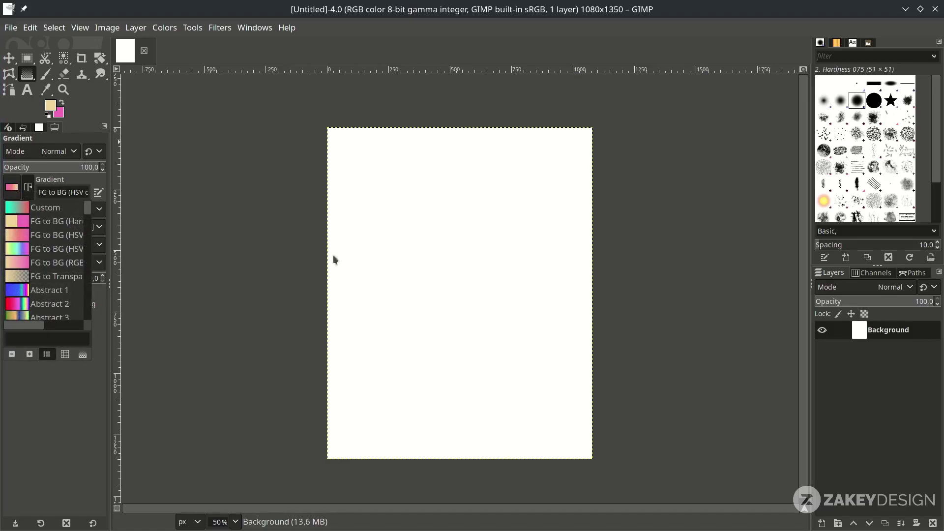
{"action": "left_click", "coordinate": [307, 259]}
{"action": "left_click_drag", "start_coordinate": [465, 119], "coordinate": [471, 482]}
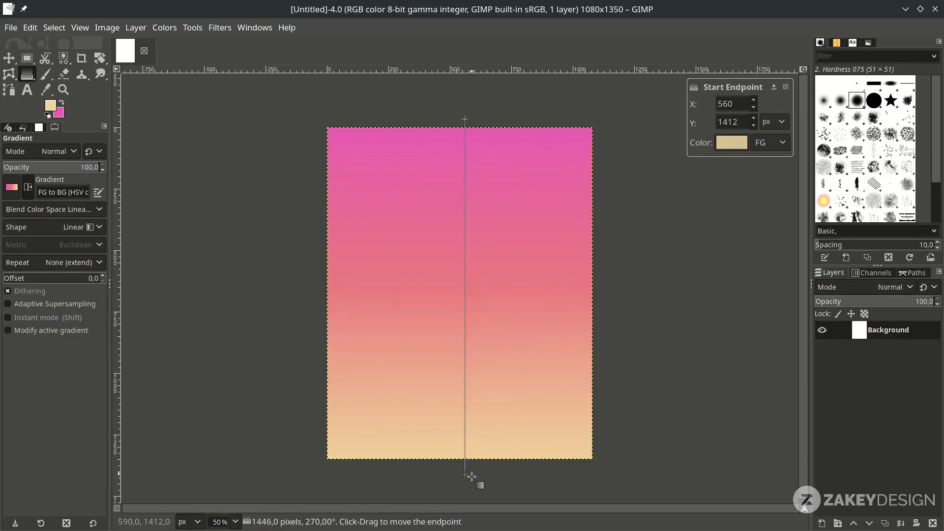
{"action": "left_click_drag", "start_coordinate": [467, 122], "coordinate": [468, 118]}
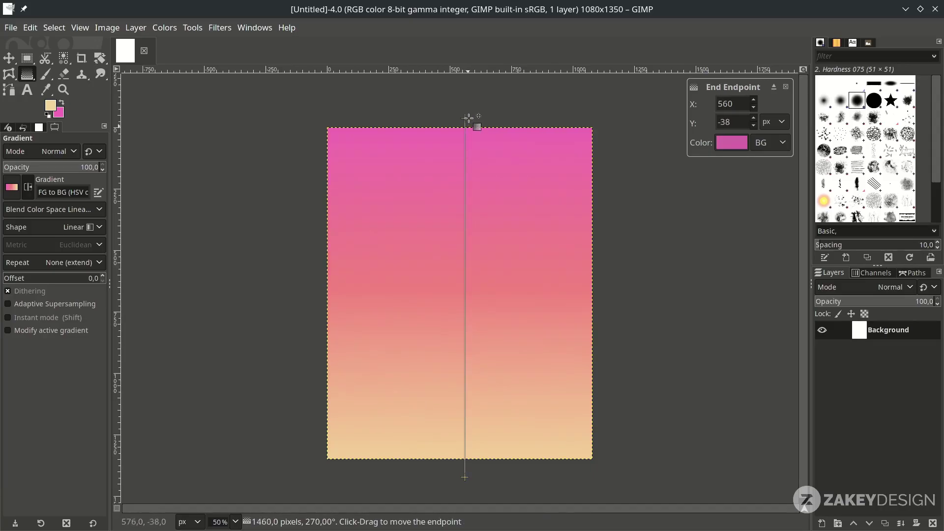
{"action": "key", "text": "Return"}
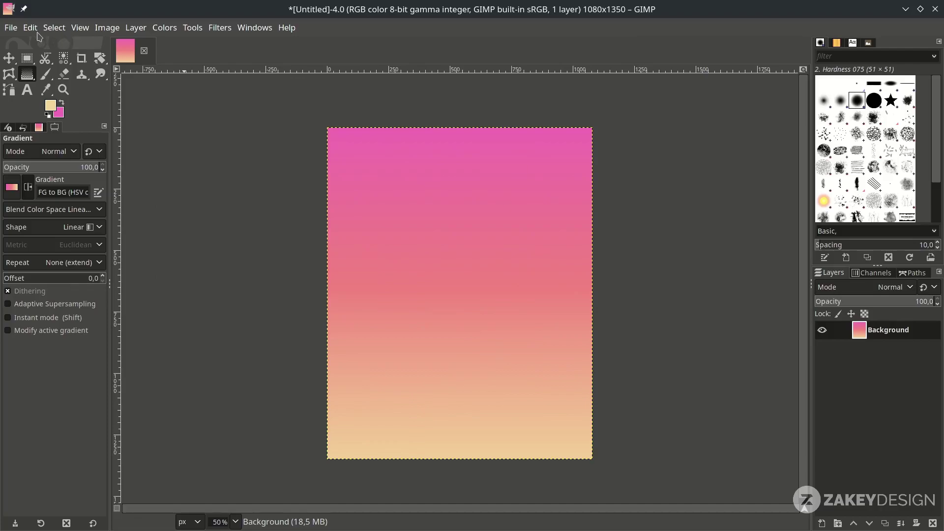
Open the Pexels portrait XCF file containing the woman cut out from her background
{"action": "left_click", "coordinate": [11, 27]}
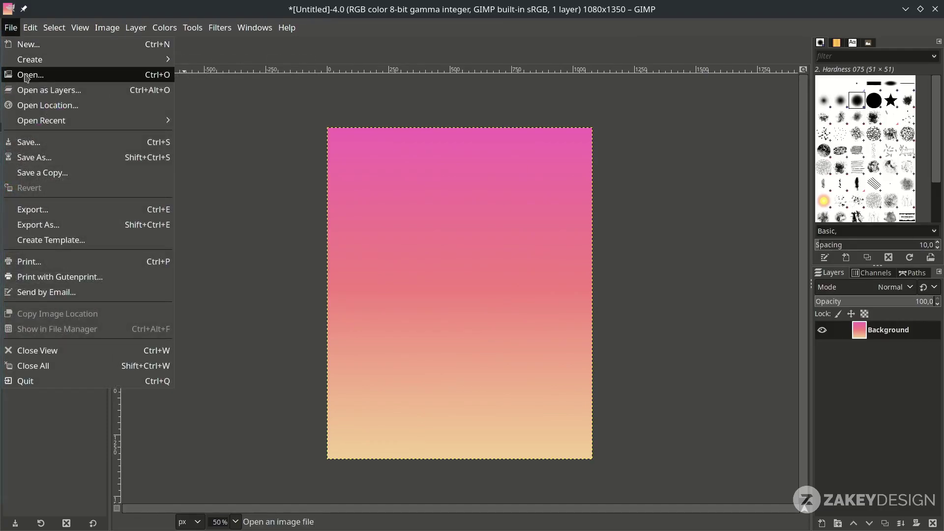
{"action": "left_click", "coordinate": [27, 76]}
{"action": "double_click", "coordinate": [252, 116]}
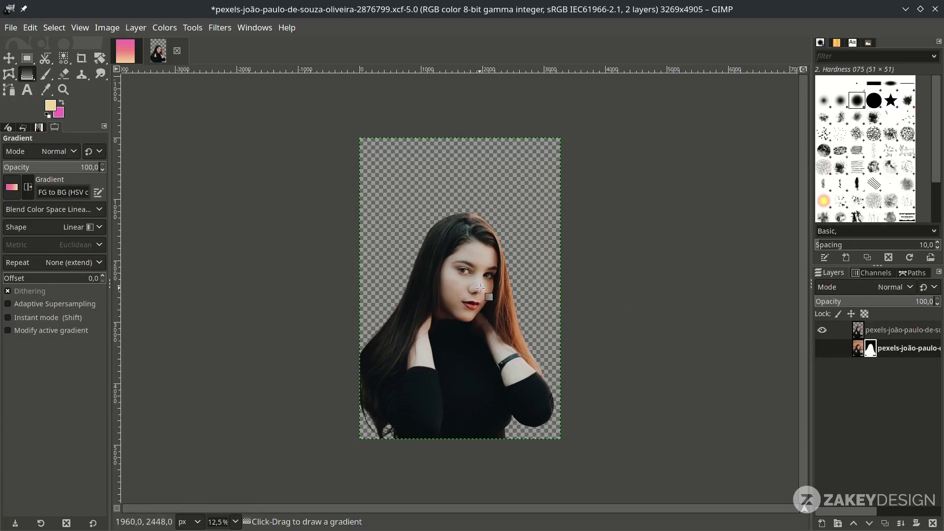
Copy the visible cut-out portrait layer from the opened file into the gradient image
{"action": "right_click", "coordinate": [880, 348]}
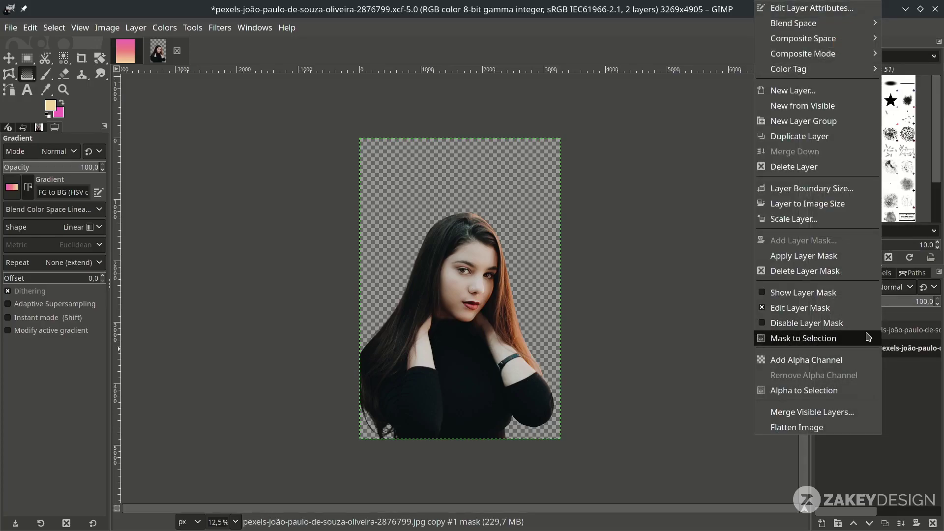
{"action": "key", "text": "Escape"}
{"action": "left_click", "coordinate": [827, 350]}
{"action": "left_click", "coordinate": [828, 349]}
{"action": "left_click", "coordinate": [876, 335]}
{"action": "left_click_drag", "start_coordinate": [875, 334], "coordinate": [427, 294]}
{"action": "scroll", "coordinate": [475, 306], "scroll_direction": "down", "scroll_amount": 4}
{"action": "scroll", "coordinate": [505, 336], "scroll_direction": "up", "scroll_amount": 1}
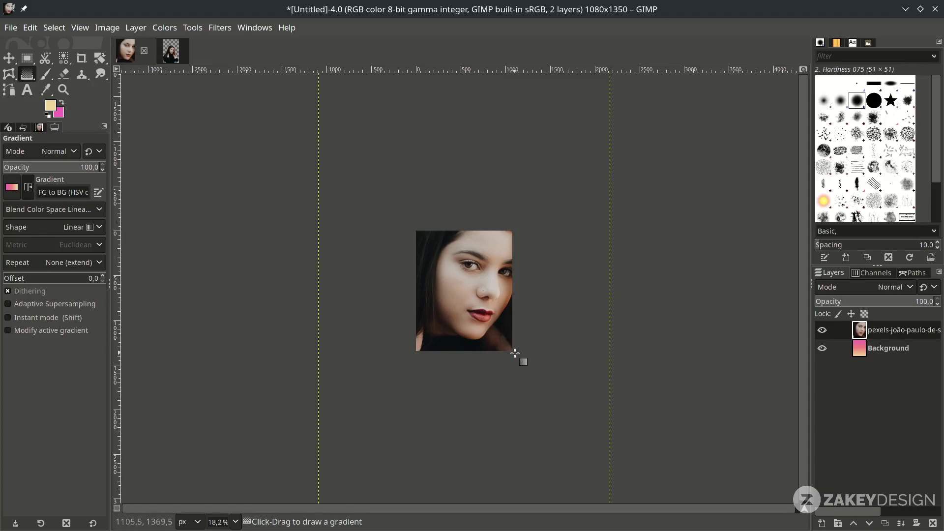
Scale the portrait layer down to 1152 × 1729 px and position it over the gradient canvas
{"action": "key", "text": "shift+s"}
{"action": "left_click", "coordinate": [587, 484]}
{"action": "scroll", "coordinate": [610, 442], "scroll_direction": "down", "scroll_amount": 2}
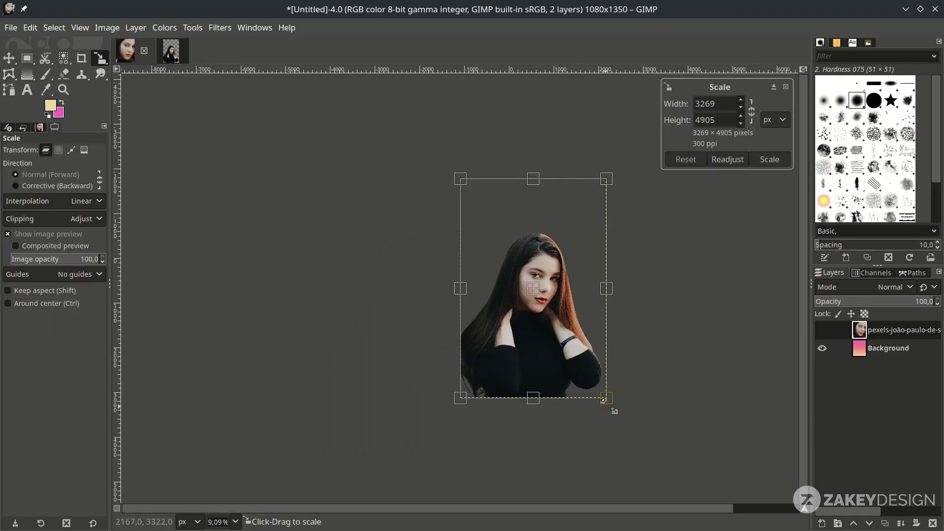
{"action": "scroll", "coordinate": [604, 409], "scroll_direction": "up", "scroll_amount": 2}
{"action": "left_click_drag", "start_coordinate": [604, 409], "coordinate": [371, 121]}
{"action": "scroll", "coordinate": [371, 121], "scroll_direction": "up", "scroll_amount": 2}
{"action": "left_click_drag", "start_coordinate": [578, 342], "coordinate": [609, 346]}
{"action": "key", "text": "shift+j"}
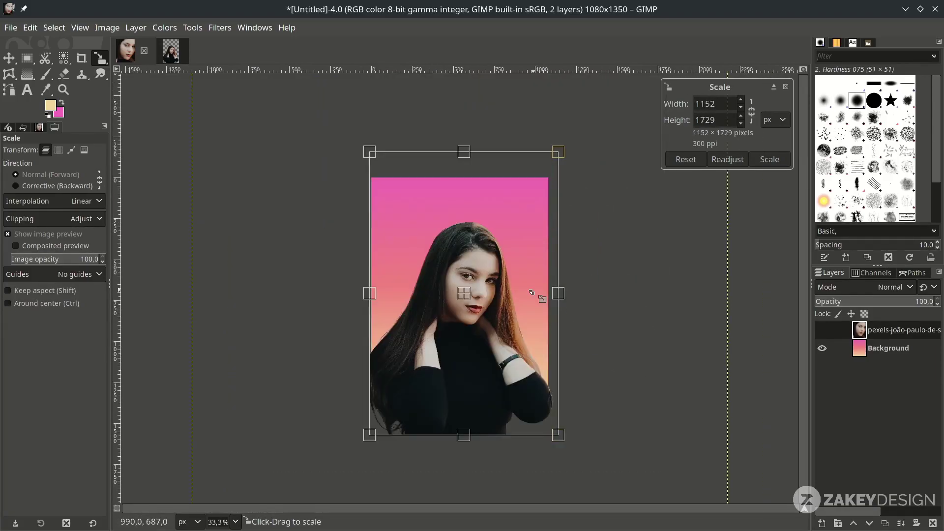
{"action": "key", "text": "Return"}
Shift the scaled portrait layer slightly to line it up with the canvas edges
{"action": "scroll", "coordinate": [534, 289], "scroll_direction": "up", "scroll_amount": 1}
{"action": "key", "text": "m"}
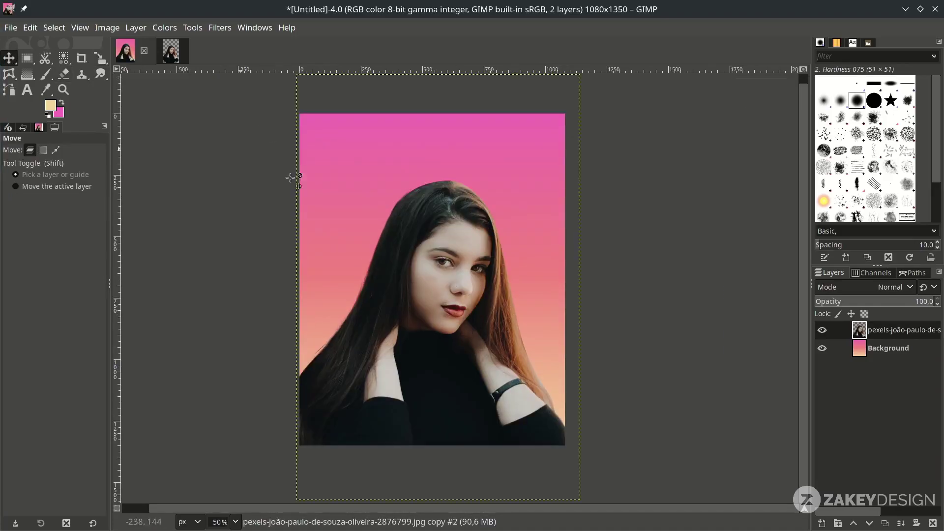
{"action": "left_click_drag", "start_coordinate": [488, 373], "coordinate": [492, 374]}
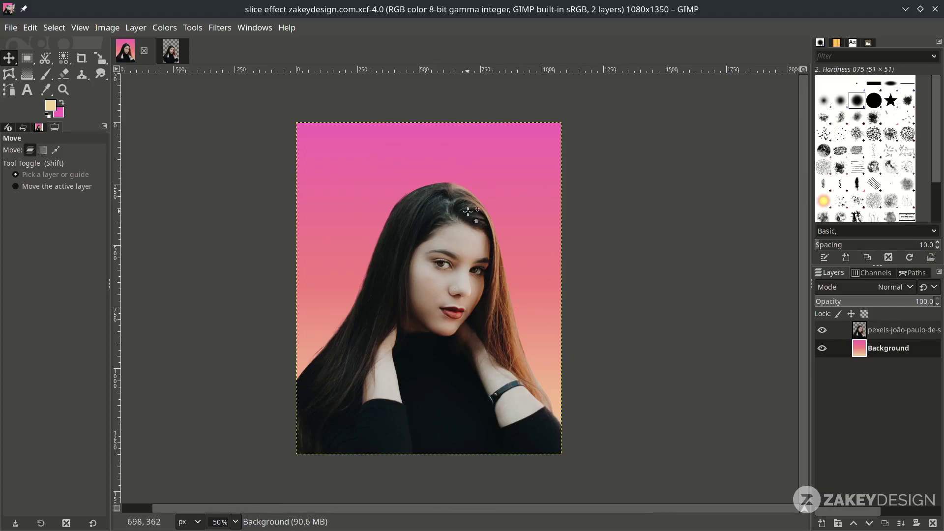
Start a path just above the woman's head and curve it through the hair parting down to the middle of her forehead
{"action": "scroll", "coordinate": [469, 226], "scroll_direction": "up", "scroll_amount": 1}
{"action": "key", "text": "b"}
{"action": "scroll", "coordinate": [485, 171], "scroll_direction": "up", "scroll_amount": 1}
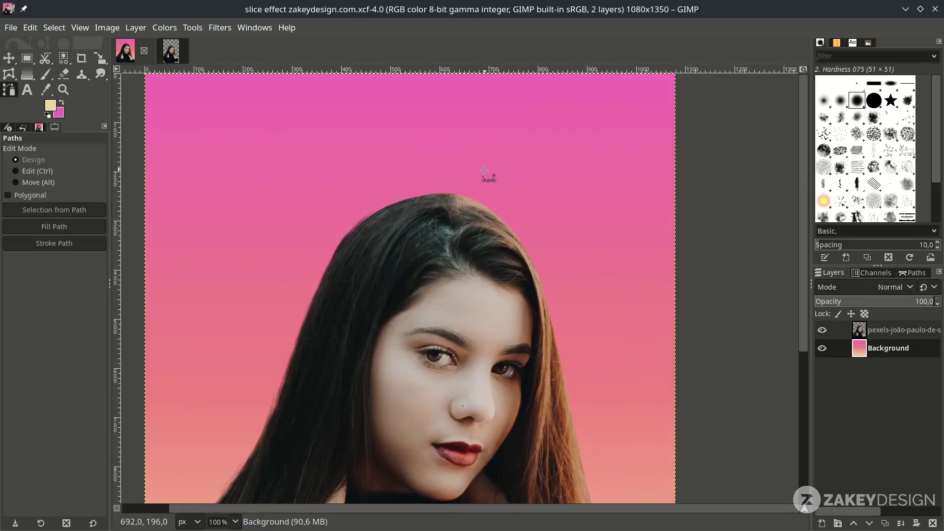
{"action": "left_click", "coordinate": [477, 183]}
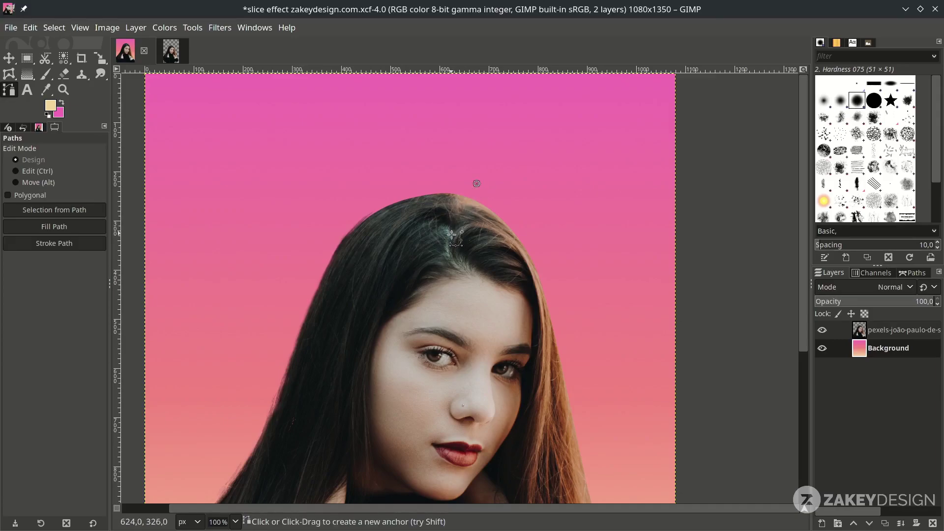
{"action": "scroll", "coordinate": [479, 290], "scroll_direction": "up", "scroll_amount": 2}
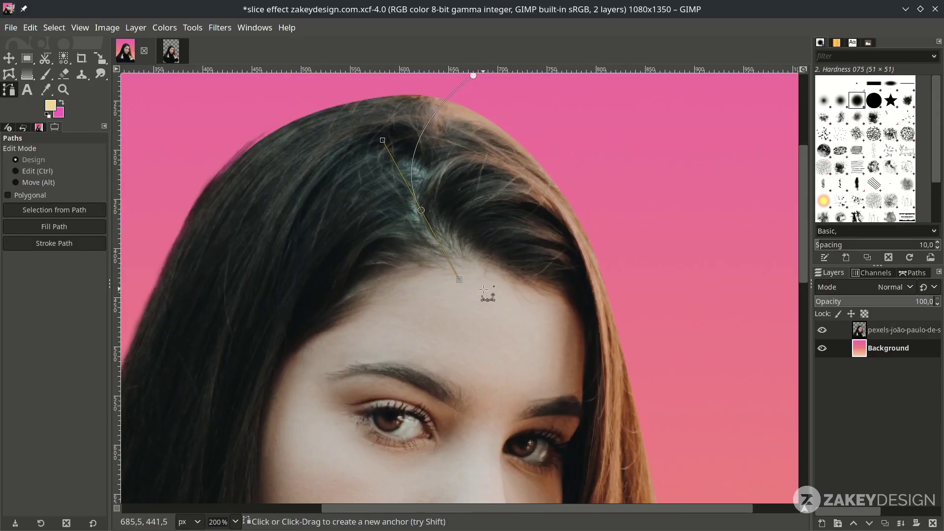
{"action": "scroll", "coordinate": [485, 186], "scroll_direction": "up", "scroll_amount": 3}
{"action": "left_click_drag", "start_coordinate": [500, 258], "coordinate": [502, 336]}
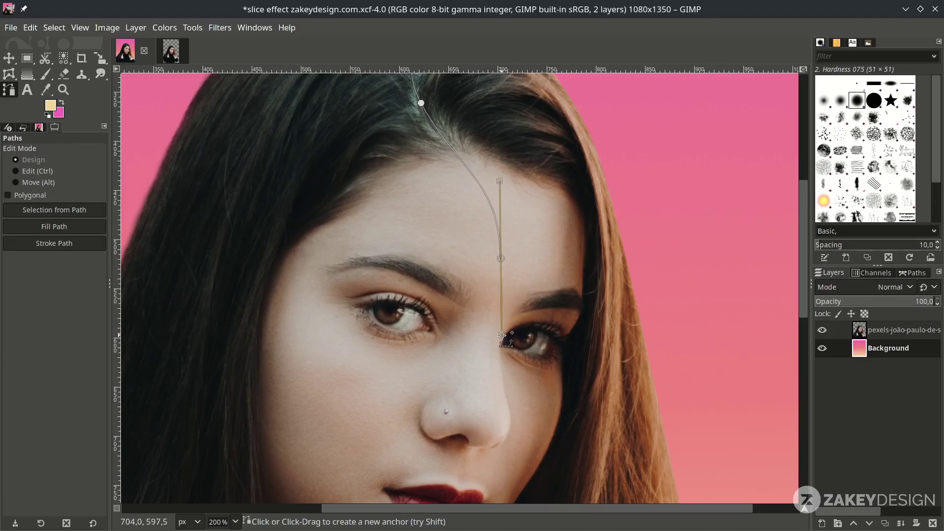
Continue the path from the forehead down along the nose and across the lips to the chin
{"action": "scroll", "coordinate": [502, 336], "scroll_direction": "down", "scroll_amount": 3}
{"action": "scroll", "coordinate": [502, 335], "scroll_direction": "down", "scroll_amount": 4}
{"action": "scroll", "coordinate": [502, 336], "scroll_direction": "up", "scroll_amount": 5}
{"action": "left_click", "coordinate": [513, 276]}
{"action": "scroll", "coordinate": [515, 217], "scroll_direction": "down", "scroll_amount": 2}
{"action": "scroll", "coordinate": [514, 218], "scroll_direction": "up", "scroll_amount": 3}
{"action": "left_click_drag", "start_coordinate": [518, 217], "coordinate": [369, 317]}
{"action": "scroll", "coordinate": [401, 270], "scroll_direction": "down", "scroll_amount": 2}
{"action": "scroll", "coordinate": [369, 317], "scroll_direction": "down", "scroll_amount": 2}
{"action": "left_click", "coordinate": [359, 236]}
Carry the path down the sweater and around the woman's right-hand side of the picture, close it above the head, and convert it to a selection
{"action": "scroll", "coordinate": [339, 283], "scroll_direction": "down", "scroll_amount": 2}
{"action": "left_click_drag", "start_coordinate": [330, 282], "coordinate": [267, 283]}
{"action": "left_click", "coordinate": [249, 264]}
{"action": "scroll", "coordinate": [249, 264], "scroll_direction": "down", "scroll_amount": 3}
{"action": "left_click_drag", "start_coordinate": [481, 300], "coordinate": [544, 422]}
{"action": "scroll", "coordinate": [544, 422], "scroll_direction": "up", "scroll_amount": 6}
{"action": "scroll", "coordinate": [491, 200], "scroll_direction": "up", "scroll_amount": 3}
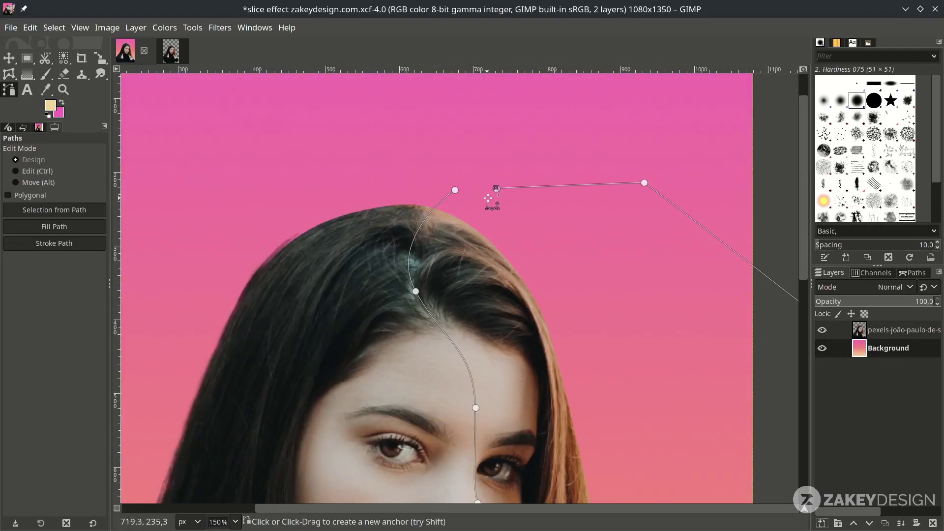
{"action": "scroll", "coordinate": [484, 192], "scroll_direction": "up", "scroll_amount": 1}
{"action": "left_click", "coordinate": [400, 182]}
{"action": "key", "text": "shift+v"}
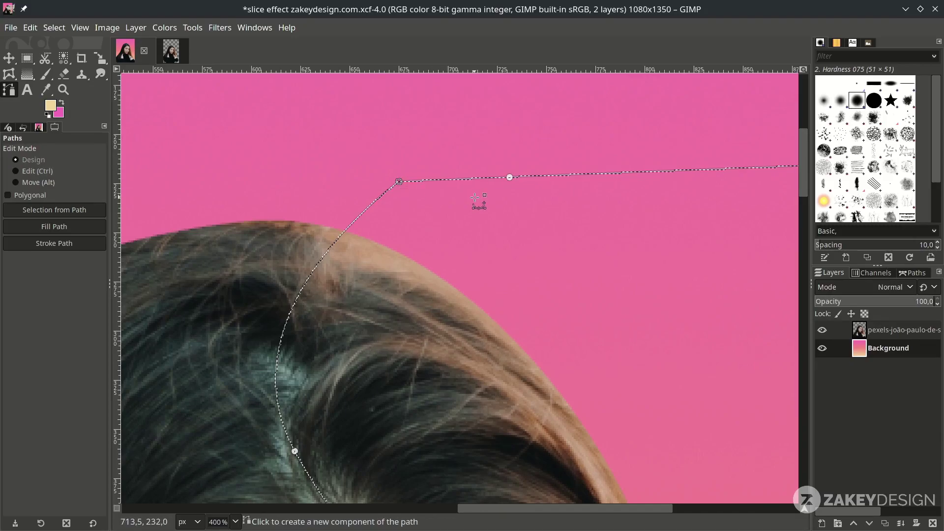
Float the selected right half of the portrait layer and turn the floating selection into a new layer
{"action": "scroll", "coordinate": [524, 334], "scroll_direction": "down", "scroll_amount": 1}
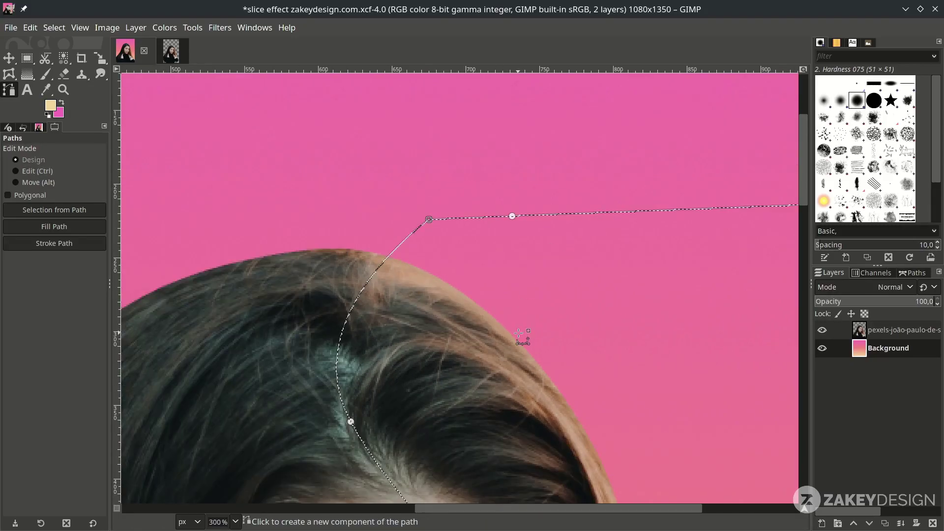
{"action": "left_click", "coordinate": [911, 336]}
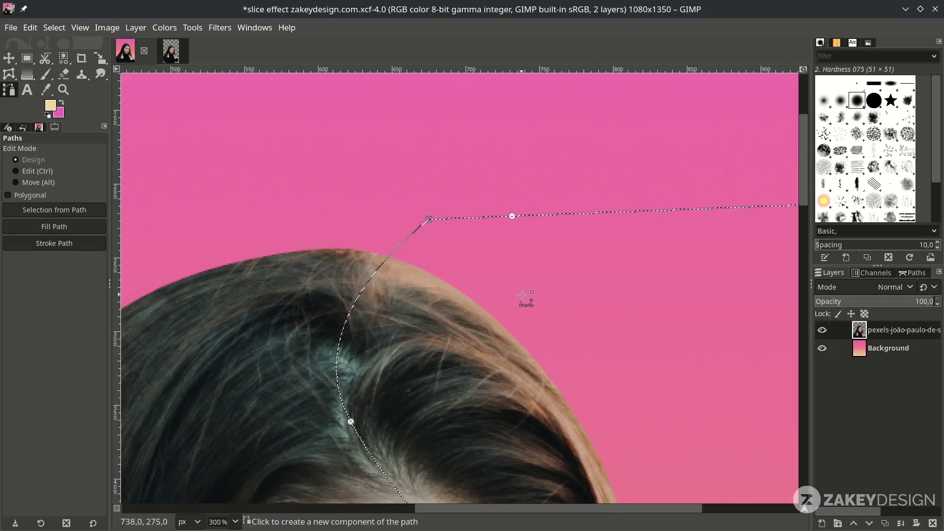
{"action": "scroll", "coordinate": [524, 297], "scroll_direction": "down", "scroll_amount": 4}
{"action": "scroll", "coordinate": [509, 283], "scroll_direction": "down", "scroll_amount": 1}
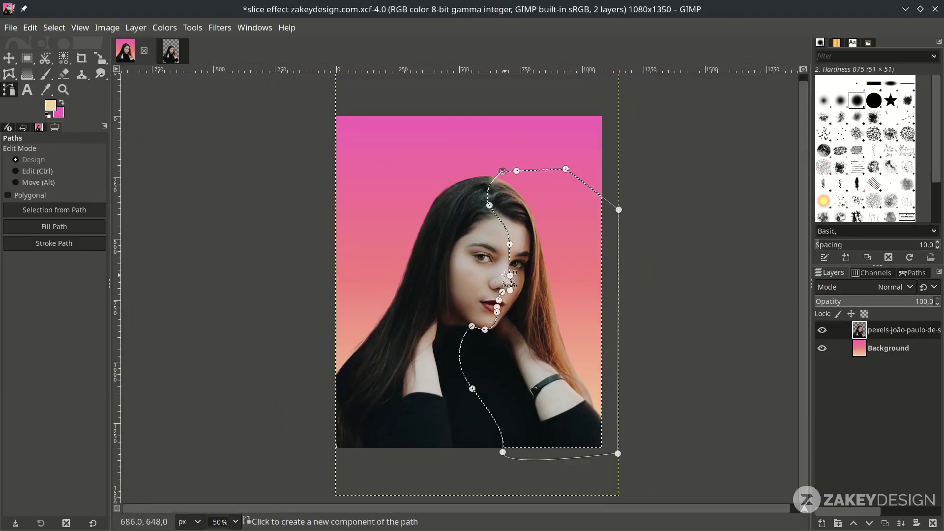
{"action": "left_click", "coordinate": [54, 27]}
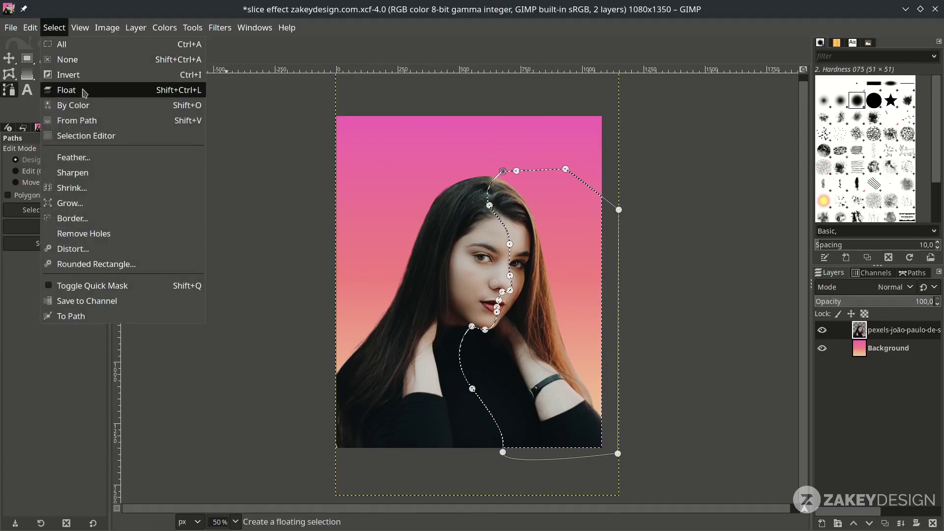
{"action": "left_click", "coordinate": [56, 91]}
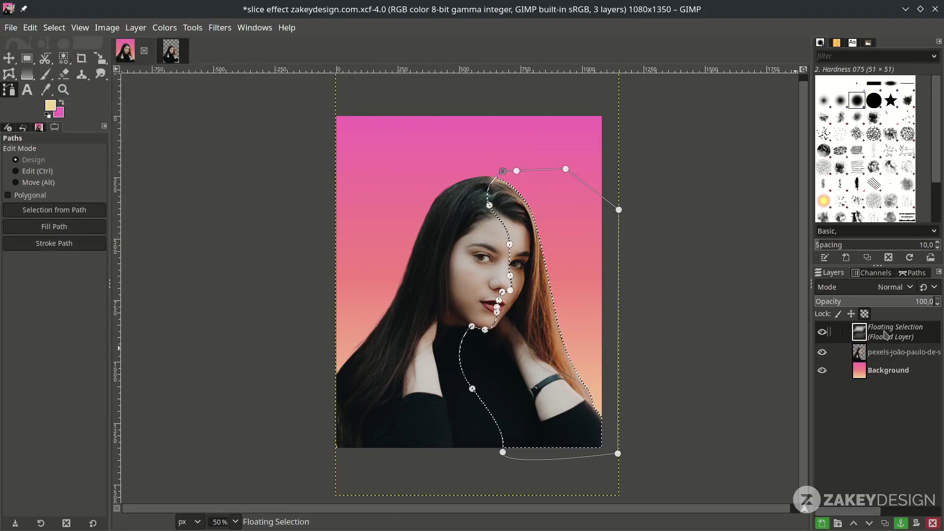
{"action": "left_click", "coordinate": [822, 523]}
{"action": "key", "text": "plus"}
{"action": "left_click", "coordinate": [823, 352]}
{"action": "left_click", "coordinate": [823, 351]}
{"action": "left_click", "coordinate": [823, 331]}
{"action": "left_click", "coordinate": [823, 331]}
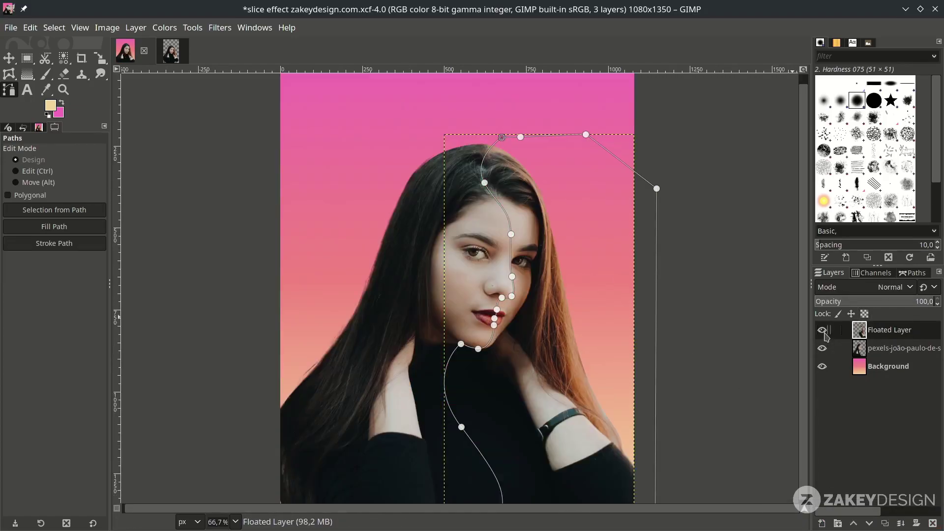
Offset the floated half of the portrait down and to the right to open a curved gap, and rename its layer "Slice 2"
{"action": "left_click", "coordinate": [18, 60]}
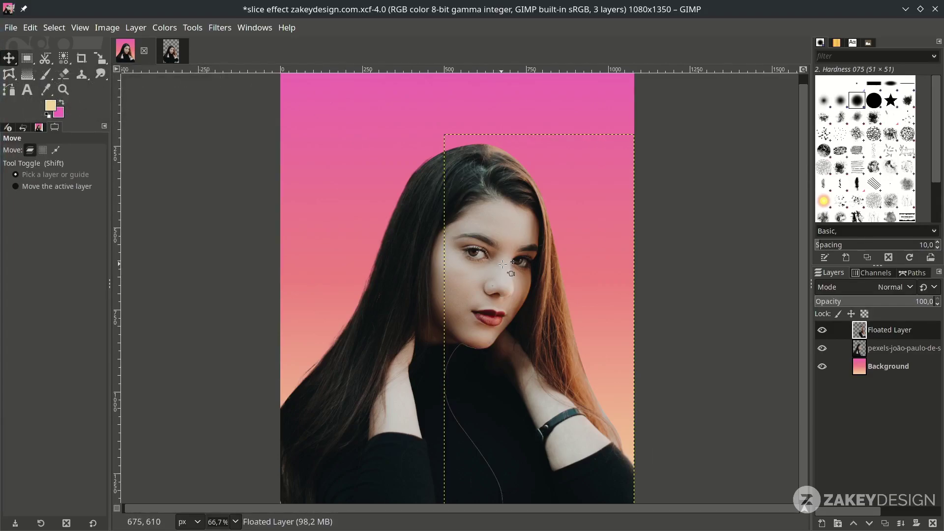
{"action": "left_click_drag", "start_coordinate": [522, 284], "coordinate": [540, 314]}
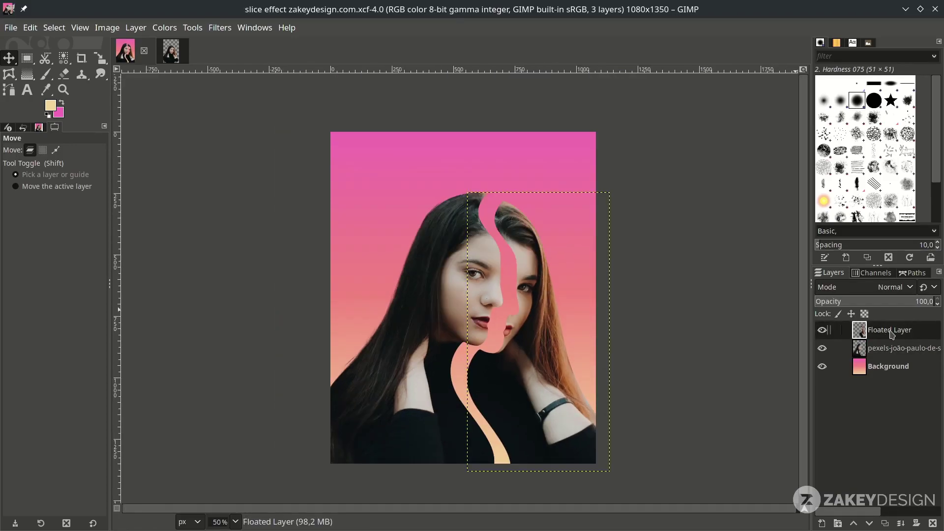
{"action": "double_click", "coordinate": [891, 331]}
{"action": "type", "text": "Slice 2"}
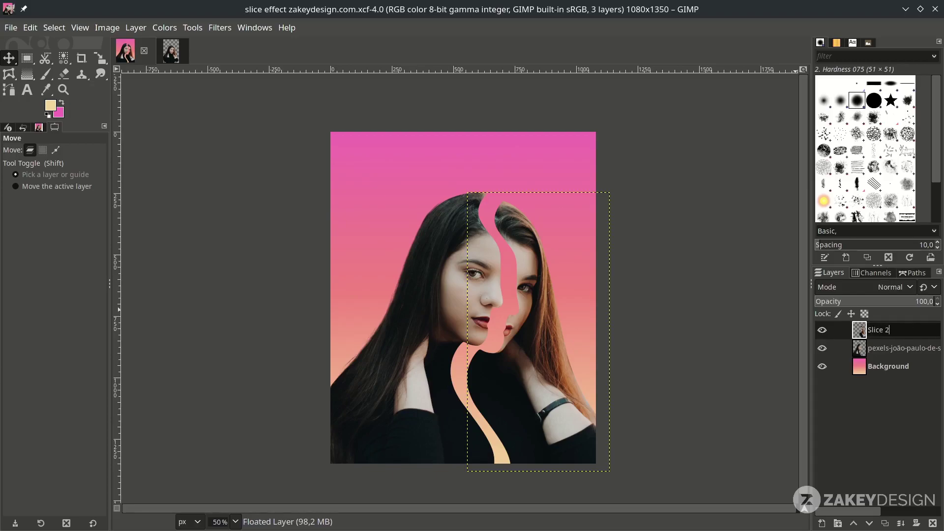
{"action": "key", "text": "Return"}
Rename the remaining portrait layer "Slice 1" and save the image
{"action": "double_click", "coordinate": [888, 349]}
{"action": "type", "text": "Slice 1"}
{"action": "key", "text": "Return"}
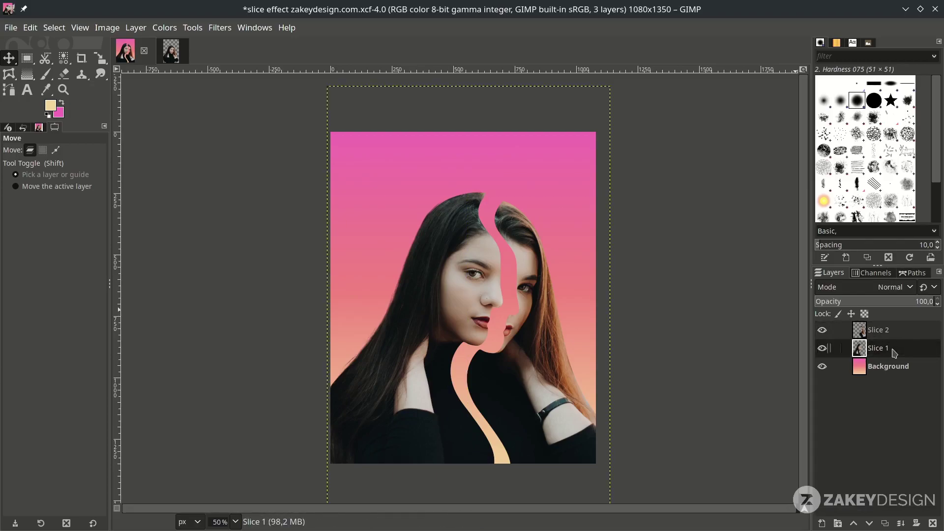
{"action": "left_click", "coordinate": [892, 370]}
{"action": "key", "text": "ctrl+s"}
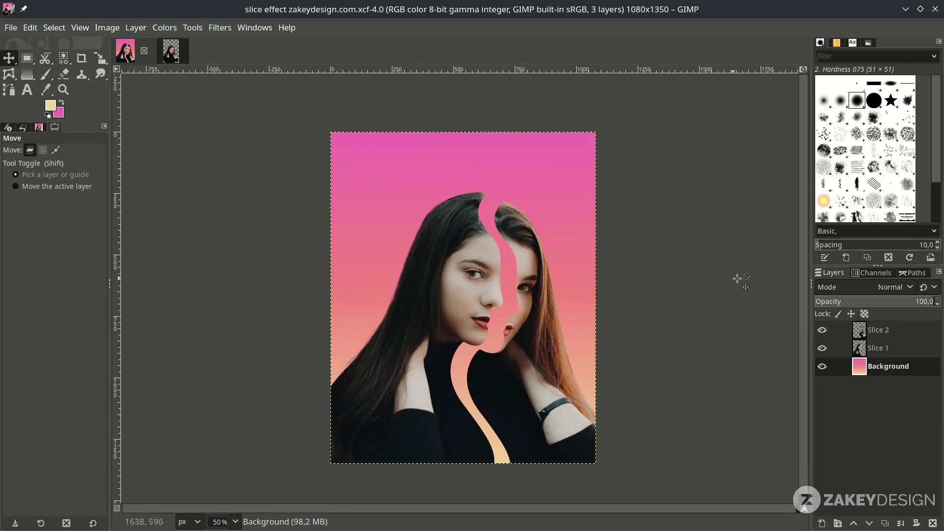
Add a transparent 1080 × 1350 px layer named "cut stroke" above the Slice 2 layer
{"action": "left_click", "coordinate": [900, 330]}
{"action": "left_click", "coordinate": [821, 522]}
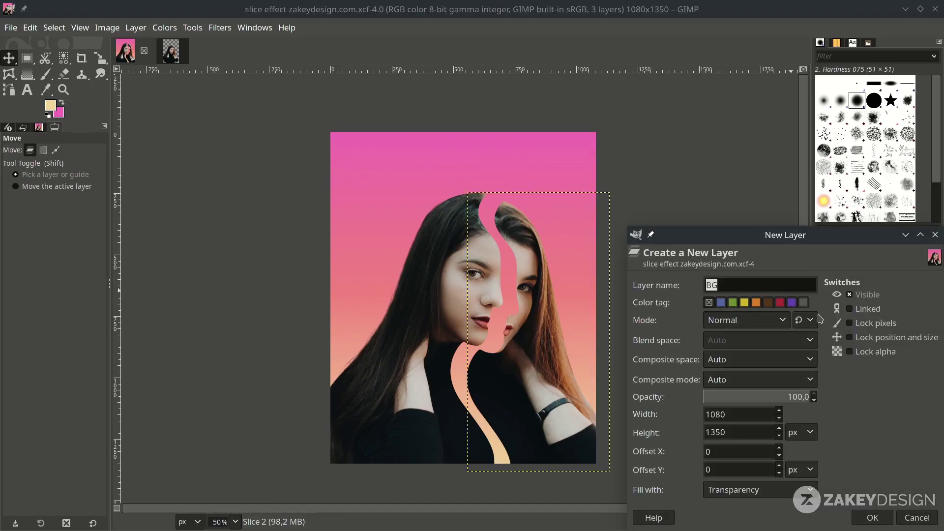
{"action": "type", "text": "cut stroke"}
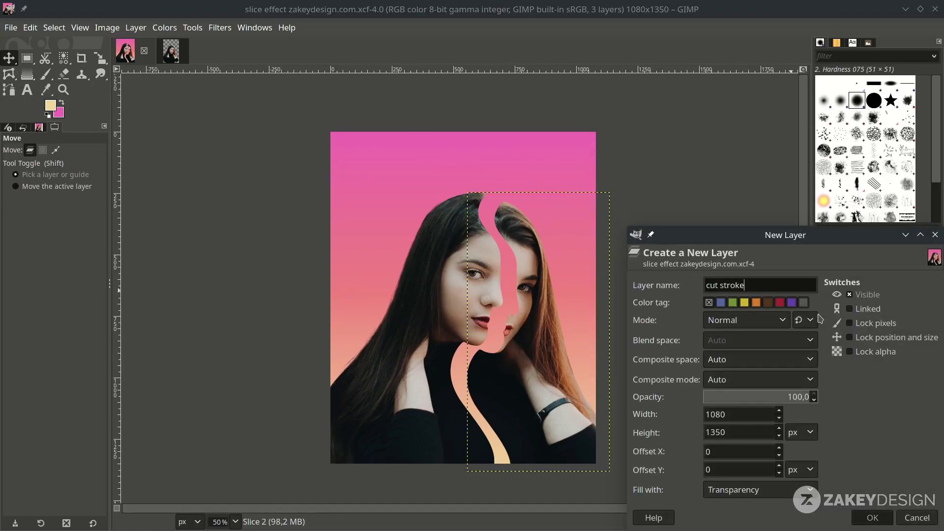
{"action": "left_click", "coordinate": [872, 517]}
Start a path just above the hair of the Slice 2 half and trace its cut edge past the forehead and eye to the nose contour
{"action": "key", "text": "minus"}
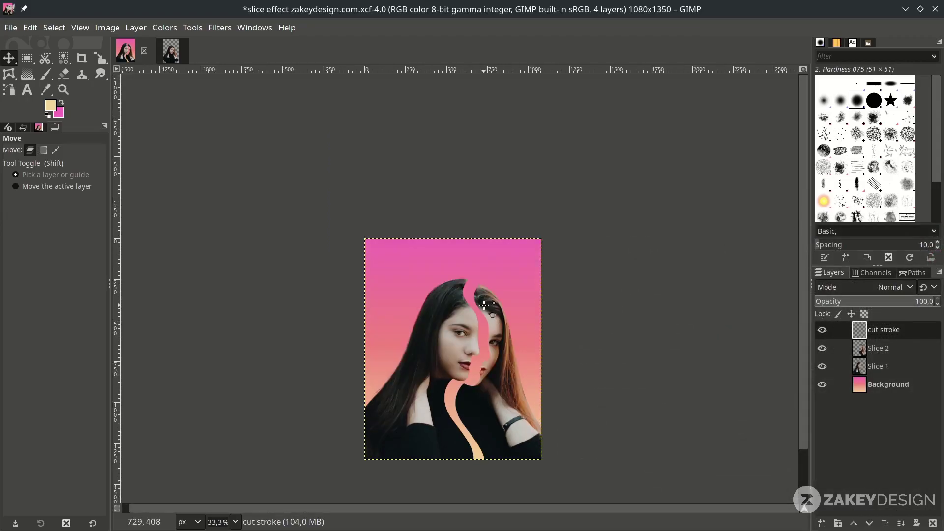
{"action": "key", "text": "b"}
{"action": "key", "text": "plus"}
{"action": "key", "text": "plus"}
{"action": "key", "text": "plus"}
{"action": "key", "text": "plus"}
{"action": "key", "text": "plus"}
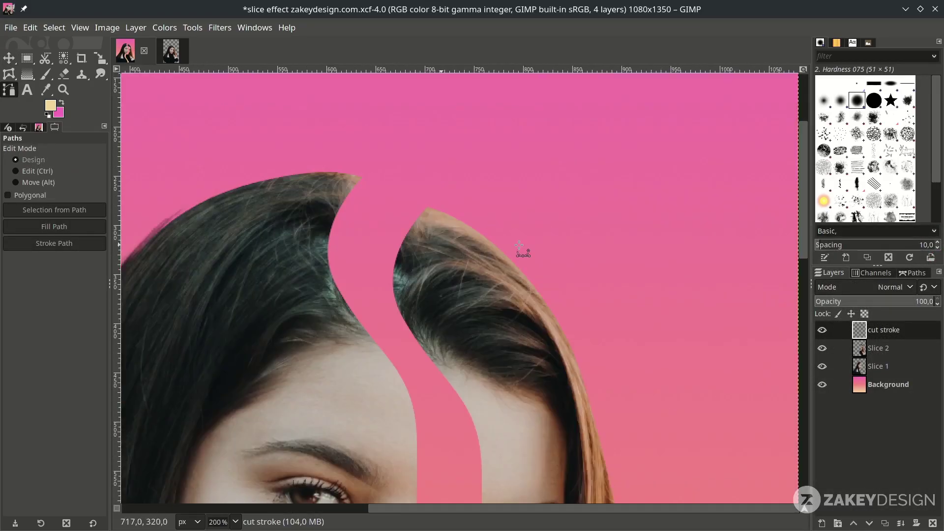
{"action": "left_click", "coordinate": [435, 199]}
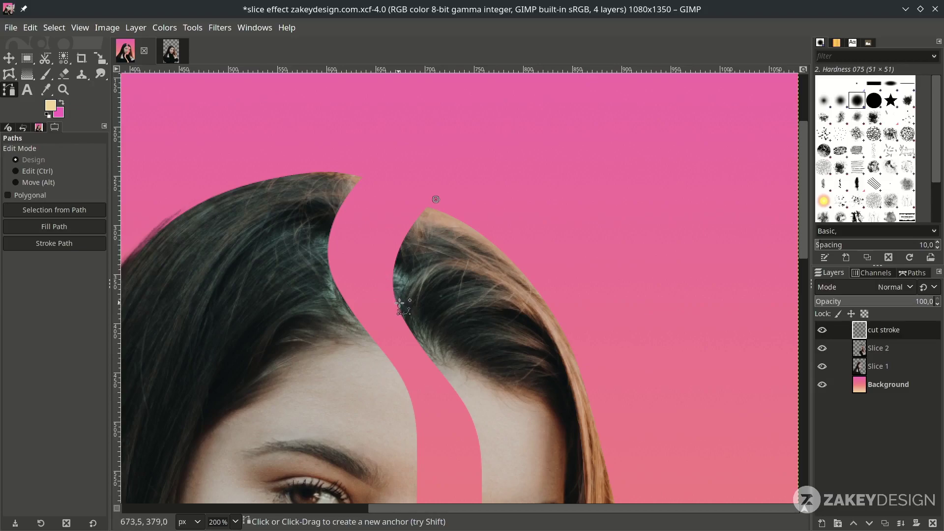
{"action": "left_click_drag", "start_coordinate": [399, 304], "coordinate": [435, 404]}
{"action": "scroll", "coordinate": [443, 358], "scroll_direction": "down", "scroll_amount": 5}
{"action": "left_click", "coordinate": [485, 189]}
{"action": "scroll", "coordinate": [484, 190], "scroll_direction": "down", "scroll_amount": 3}
{"action": "left_click", "coordinate": [487, 254]}
{"action": "left_click", "coordinate": [479, 319]}
{"action": "key", "text": "plus"}
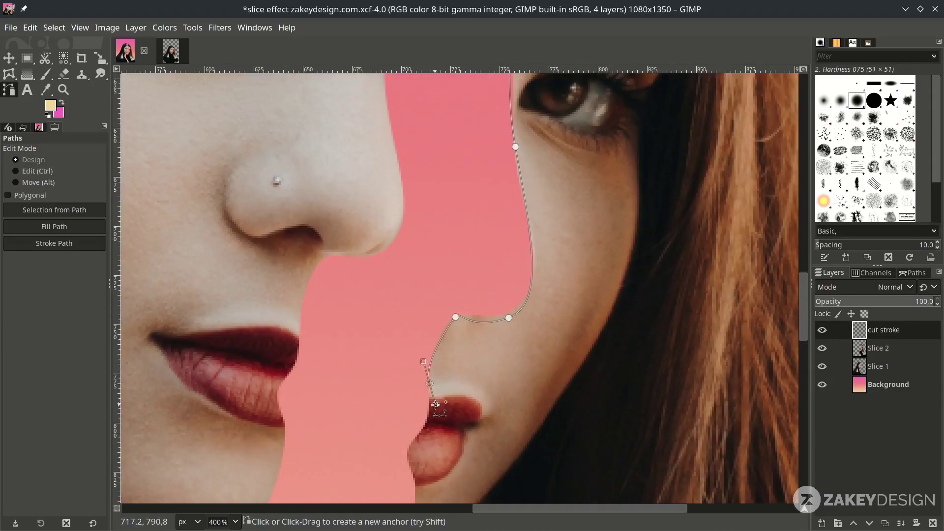
Continue the path along the Slice 2 cut edge over the lips, chin and sweater to just below the canvas's lower edge
{"action": "scroll", "coordinate": [435, 404], "scroll_direction": "down", "scroll_amount": 2}
{"action": "scroll", "coordinate": [411, 268], "scroll_direction": "down", "scroll_amount": 2}
{"action": "left_click", "coordinate": [411, 267]}
{"action": "left_click", "coordinate": [352, 396]}
{"action": "key", "text": "minus"}
{"action": "scroll", "coordinate": [471, 313], "scroll_direction": "down", "scroll_amount": 3}
{"action": "left_click_drag", "start_coordinate": [487, 261], "coordinate": [472, 316]}
{"action": "left_click", "coordinate": [508, 467]}
{"action": "scroll", "coordinate": [597, 396], "scroll_direction": "down", "scroll_amount": 2}
{"action": "scroll", "coordinate": [596, 396], "scroll_direction": "down", "scroll_amount": 3}
{"action": "left_click_drag", "start_coordinate": [577, 427], "coordinate": [590, 468]}
{"action": "scroll", "coordinate": [569, 449], "scroll_direction": "down", "scroll_amount": 2}
{"action": "scroll", "coordinate": [576, 501], "scroll_direction": "up", "scroll_amount": 1}
{"action": "left_click_drag", "start_coordinate": [575, 501], "coordinate": [565, 507]}
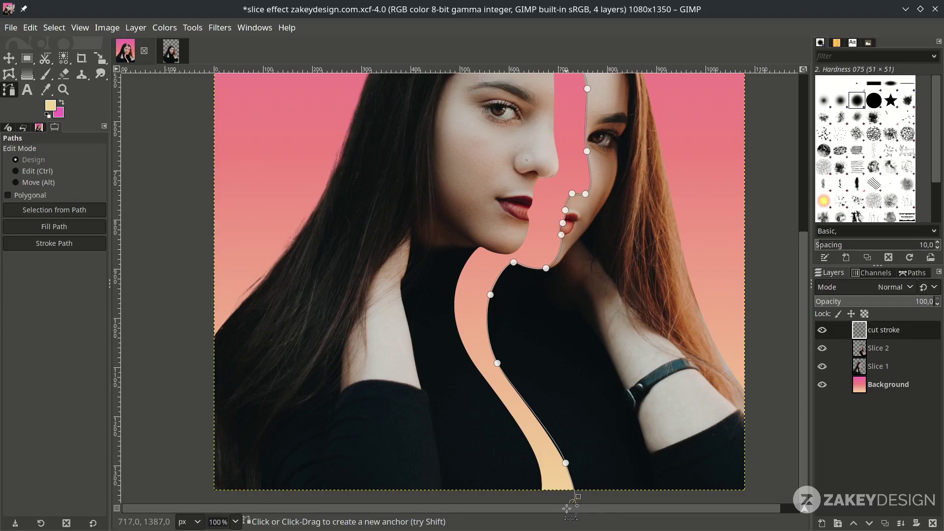
{"action": "scroll", "coordinate": [691, 360], "scroll_direction": "down", "scroll_amount": 1}
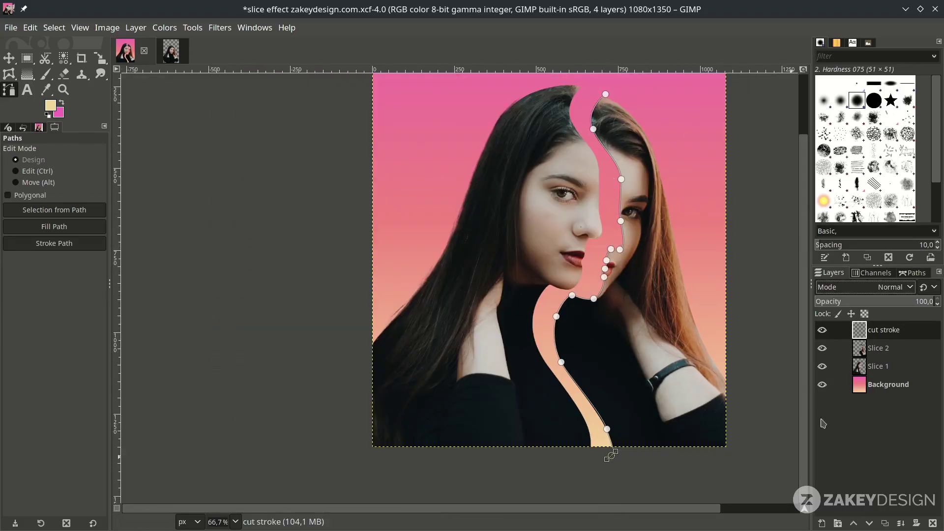
Make the traced path visible and stroke it on the cut stroke layer with a solid, antialiased 10 px line
{"action": "left_click", "coordinate": [914, 275]}
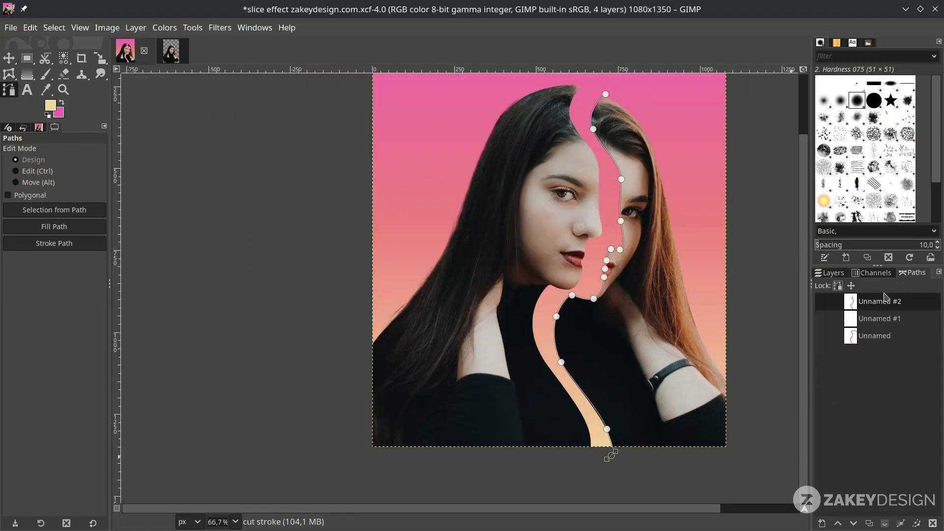
{"action": "left_click", "coordinate": [825, 304]}
{"action": "scroll", "coordinate": [627, 270], "scroll_direction": "up", "scroll_amount": 2}
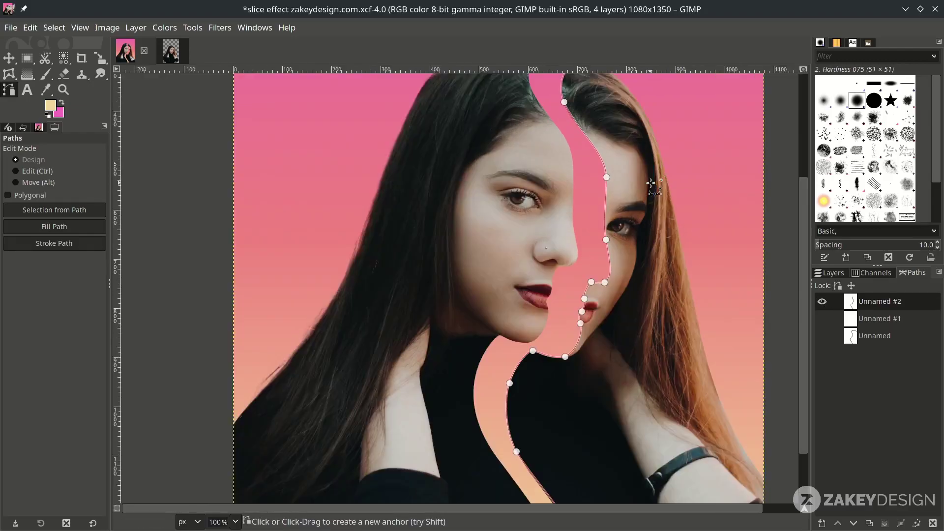
{"action": "scroll", "coordinate": [574, 261], "scroll_direction": "down", "scroll_amount": 1}
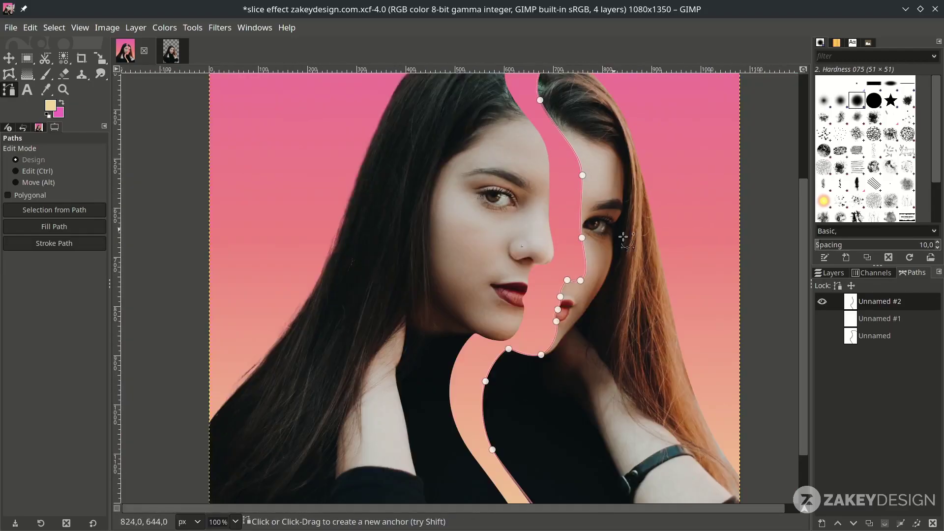
{"action": "right_click", "coordinate": [886, 305]}
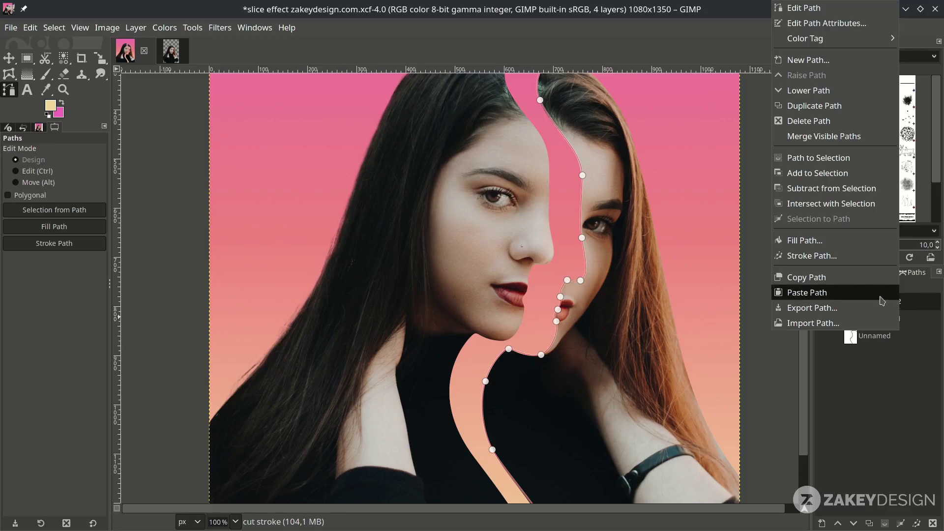
{"action": "left_click", "coordinate": [864, 264]}
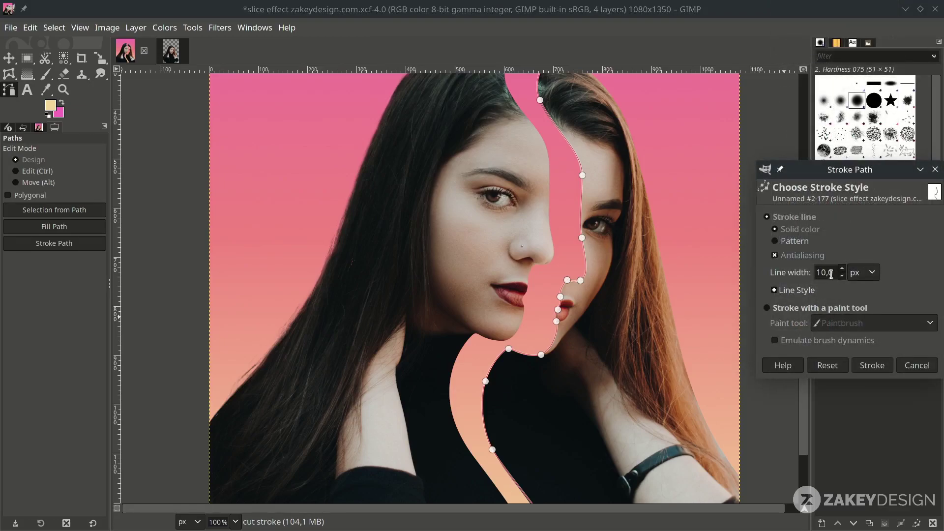
{"action": "left_click", "coordinate": [872, 366]}
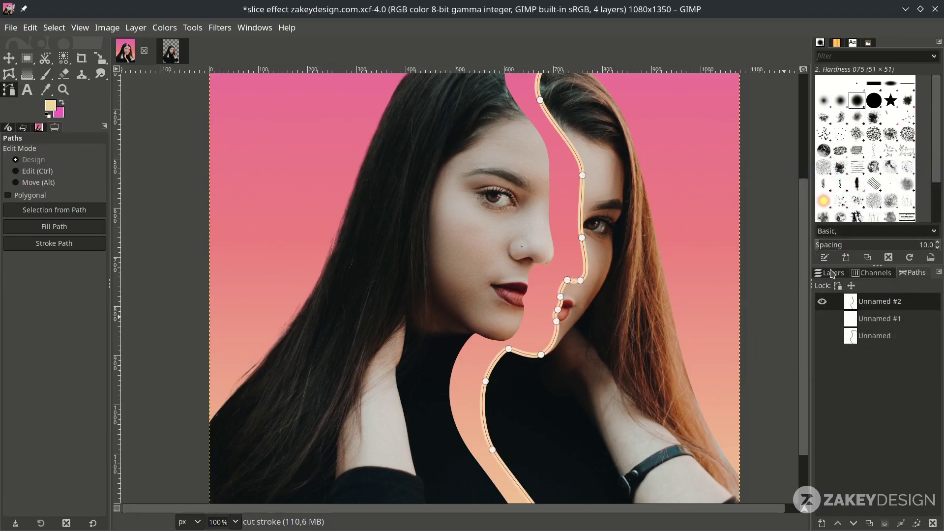
Hide the traced path so only its stroke shows, and return to the layer list
{"action": "scroll", "coordinate": [645, 290], "scroll_direction": "down", "scroll_amount": 1}
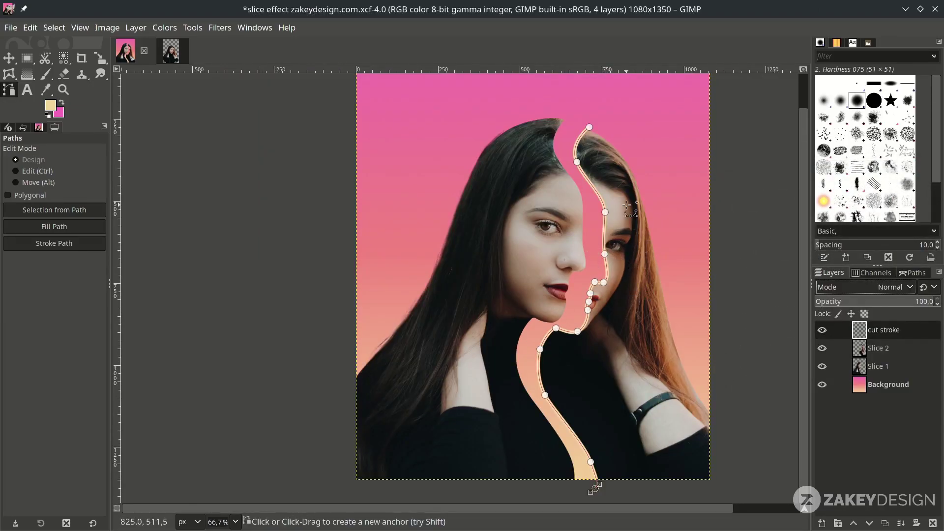
{"action": "left_click", "coordinate": [11, 59]}
{"action": "scroll", "coordinate": [688, 179], "scroll_direction": "right", "scroll_amount": 3}
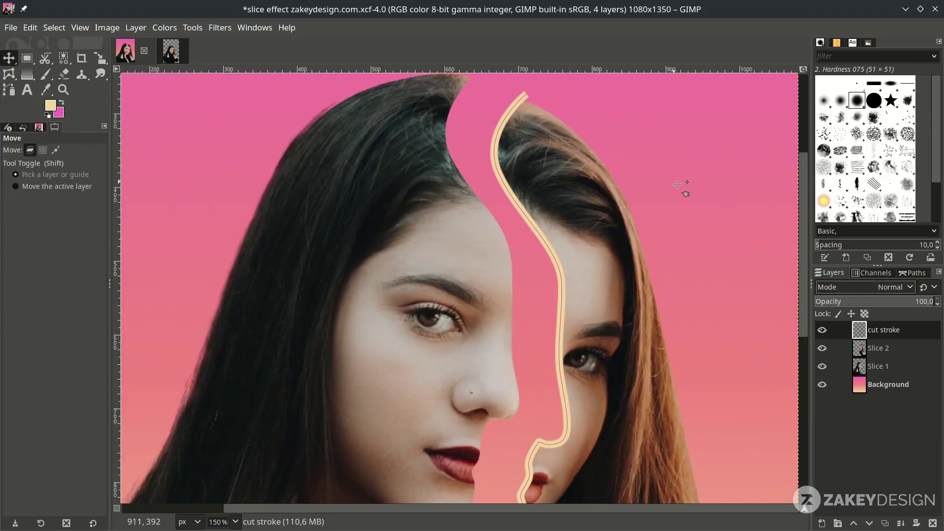
{"action": "left_click", "coordinate": [915, 273]}
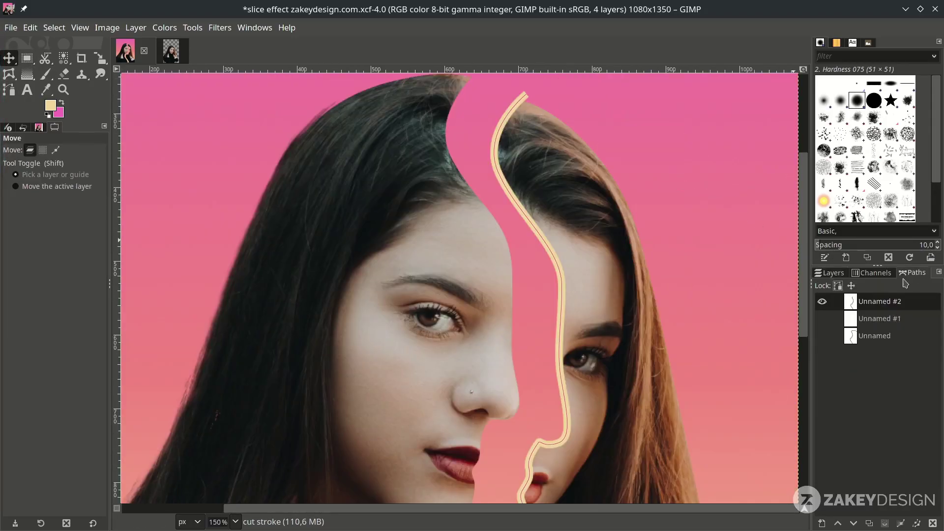
{"action": "left_click", "coordinate": [822, 303]}
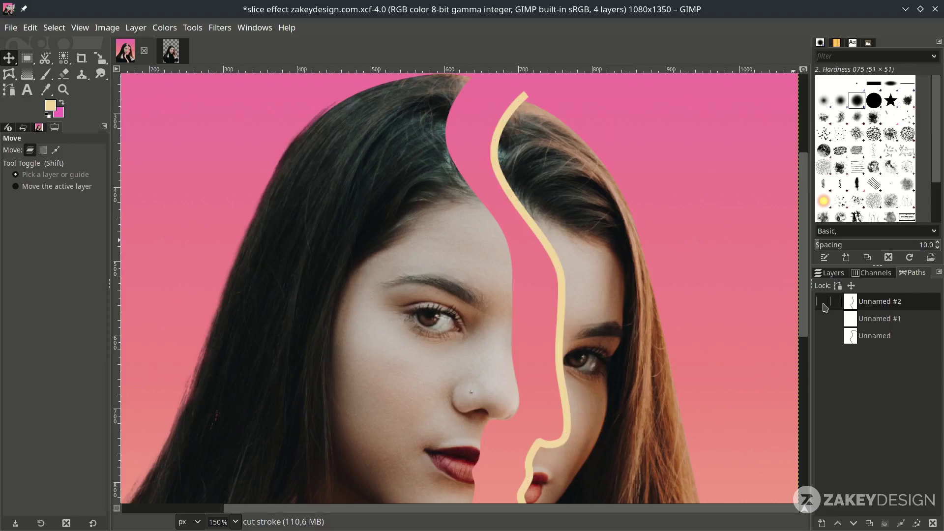
{"action": "left_click", "coordinate": [830, 273]}
{"action": "key", "text": "minus"}
{"action": "key", "text": "minus"}
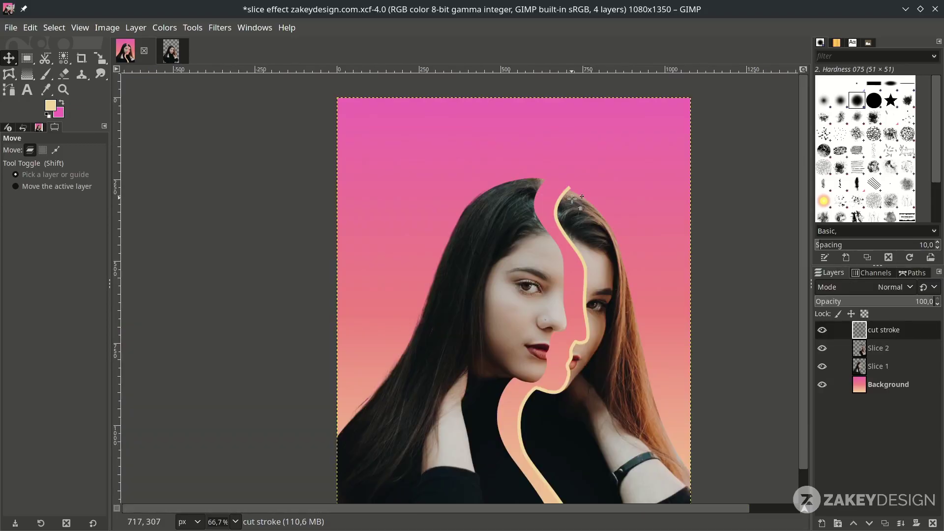
Turn the opaque pixels of the cut stroke layer into a selection
{"action": "scroll", "coordinate": [575, 212], "scroll_direction": "down", "scroll_amount": 2}
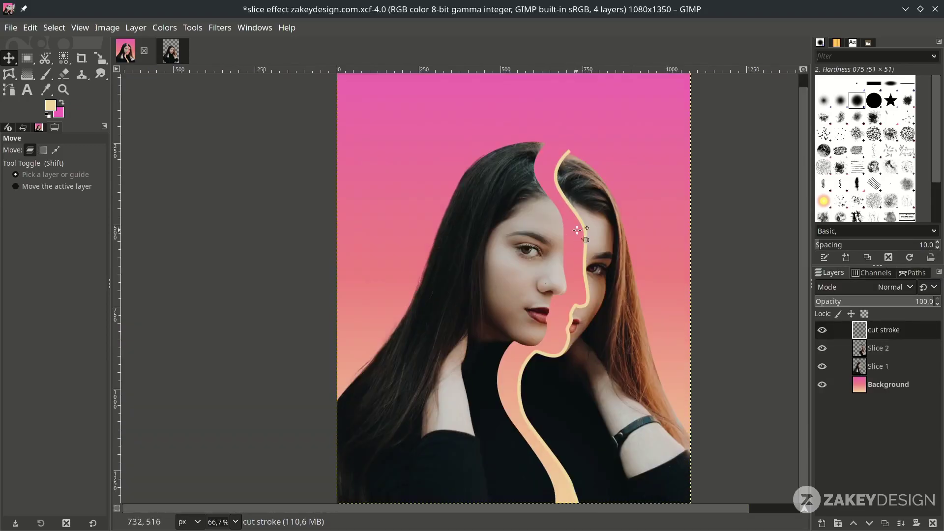
{"action": "right_click", "coordinate": [901, 335]}
{"action": "left_click", "coordinate": [889, 391]}
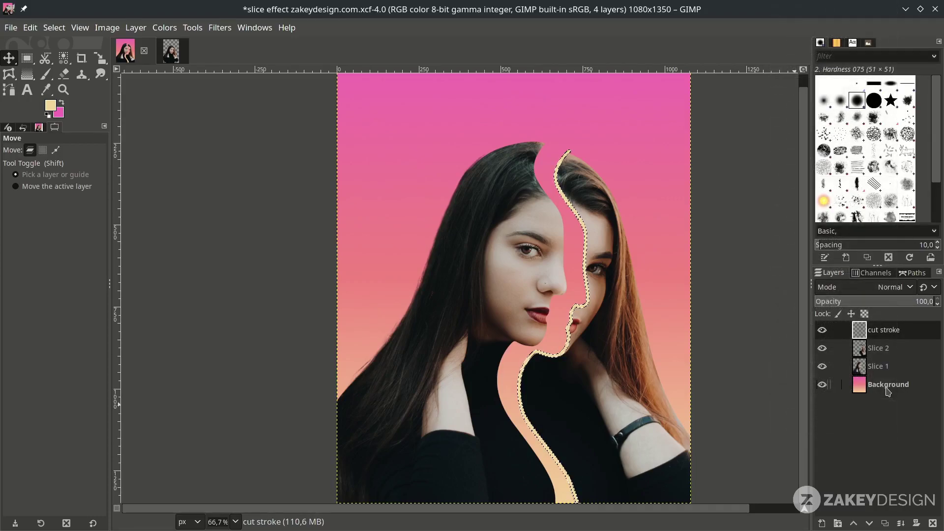
Sample a light skin tone from the Slice 2 forehead as background color and a dark shadow tone beside the Slice 1 cheek as foreground color
{"action": "key", "text": "1"}
{"action": "left_click", "coordinate": [48, 108]}
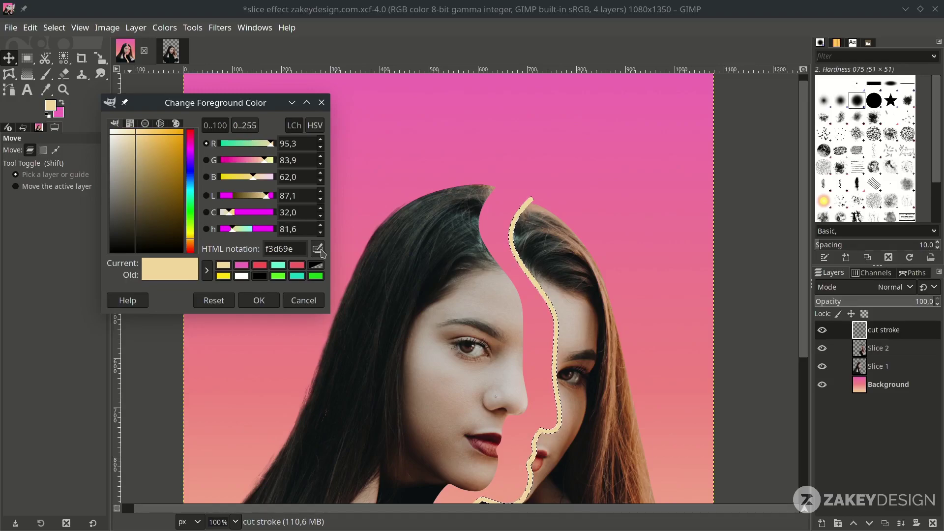
{"action": "left_click", "coordinate": [570, 347]}
{"action": "left_click", "coordinate": [277, 305]}
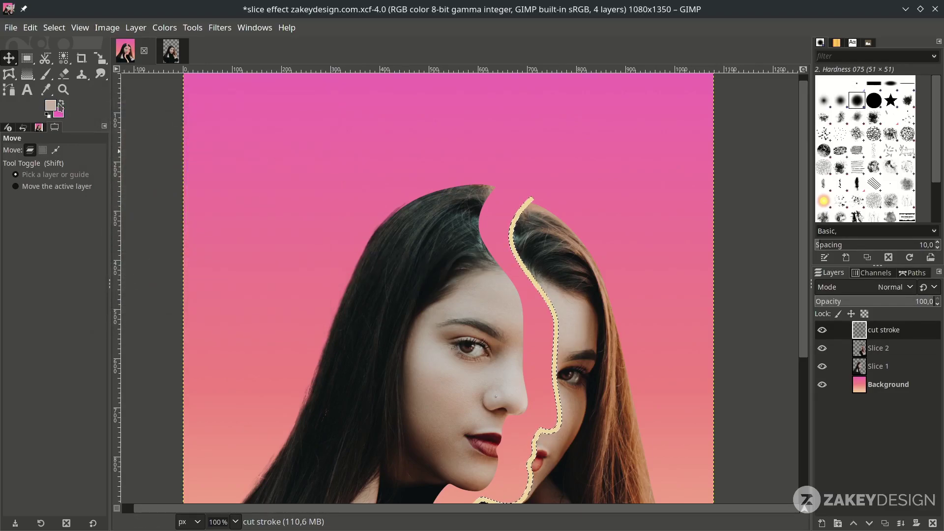
{"action": "left_click", "coordinate": [49, 106]}
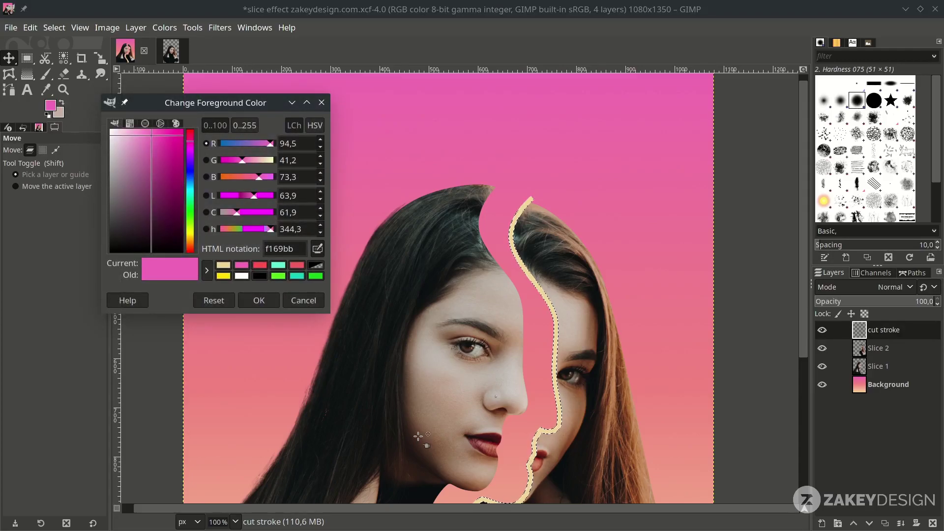
{"action": "left_click", "coordinate": [418, 436]}
{"action": "left_click", "coordinate": [260, 301]}
Fill the selected stroke with a linear FG to BG (HSV) gradient about 478 px long, running diagonally from the Slice 2 hair to the Slice 1 cheek
{"action": "scroll", "coordinate": [221, 246], "scroll_direction": "down", "scroll_amount": 2}
{"action": "key", "text": "g"}
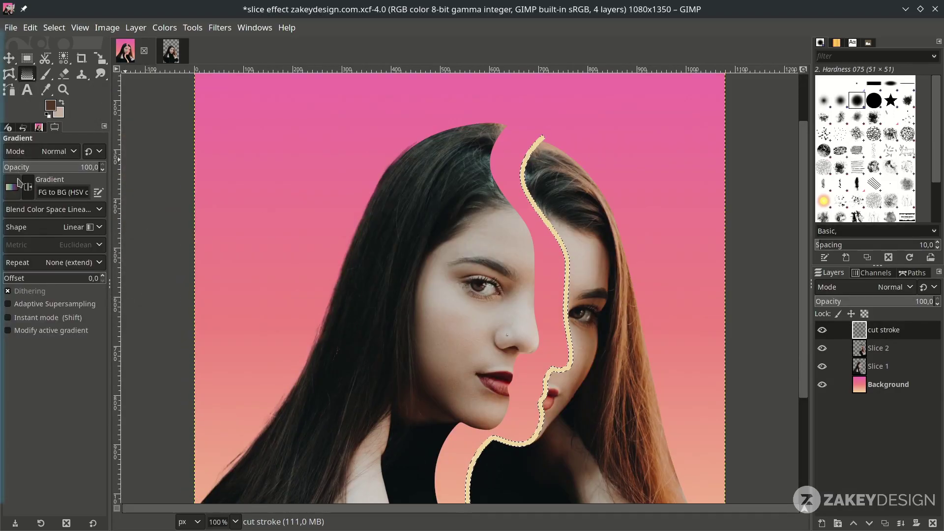
{"action": "left_click", "coordinate": [19, 184]}
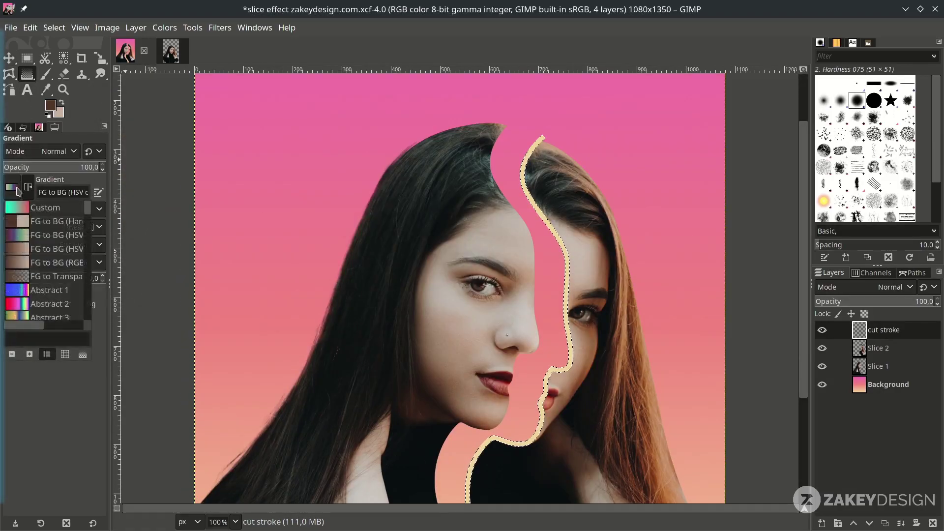
{"action": "left_click", "coordinate": [72, 254]}
{"action": "left_click_drag", "start_coordinate": [448, 273], "coordinate": [656, 423]}
{"action": "scroll", "coordinate": [655, 423], "scroll_direction": "down", "scroll_amount": 3}
{"action": "scroll", "coordinate": [655, 423], "scroll_direction": "right", "scroll_amount": 3}
{"action": "left_click_drag", "start_coordinate": [376, 190], "coordinate": [369, 223]}
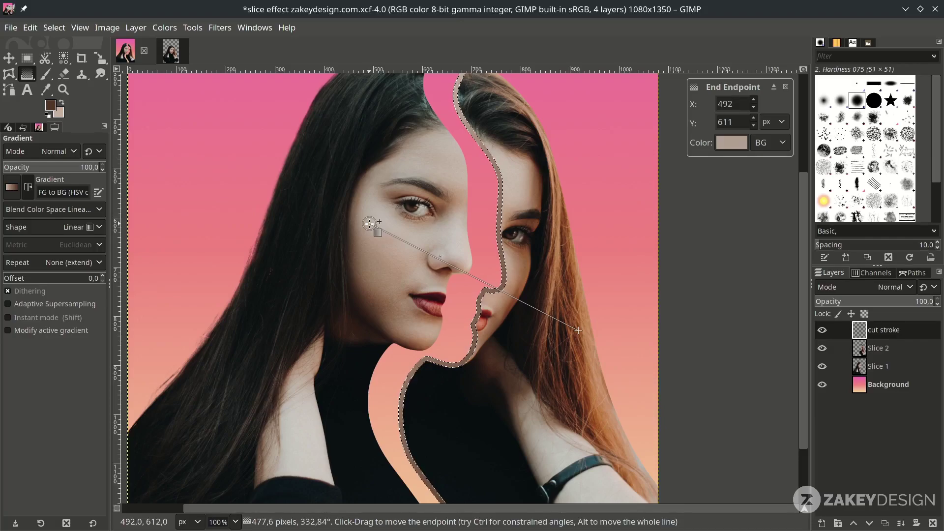
{"action": "key", "text": "Return"}
Clear the selection around the stroke and switch to the Move tool
{"action": "key", "text": "minus"}
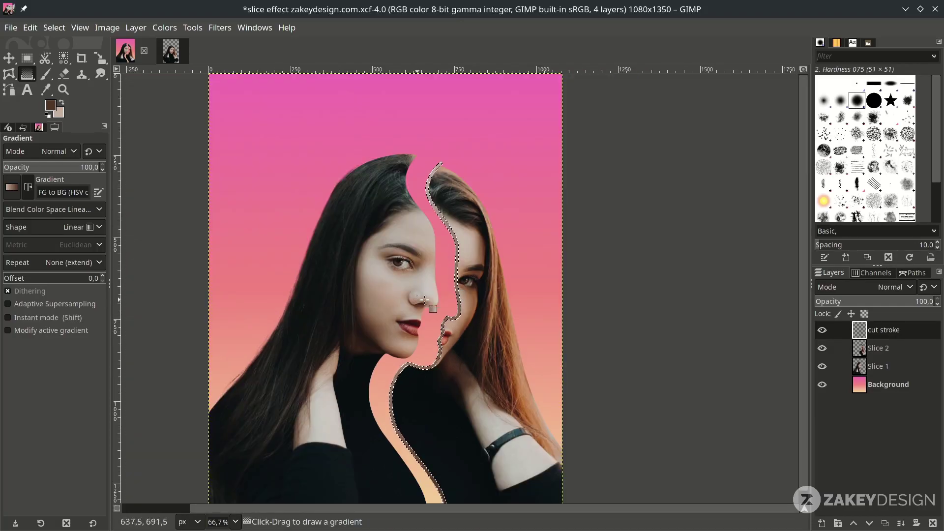
{"action": "left_click", "coordinate": [54, 27]}
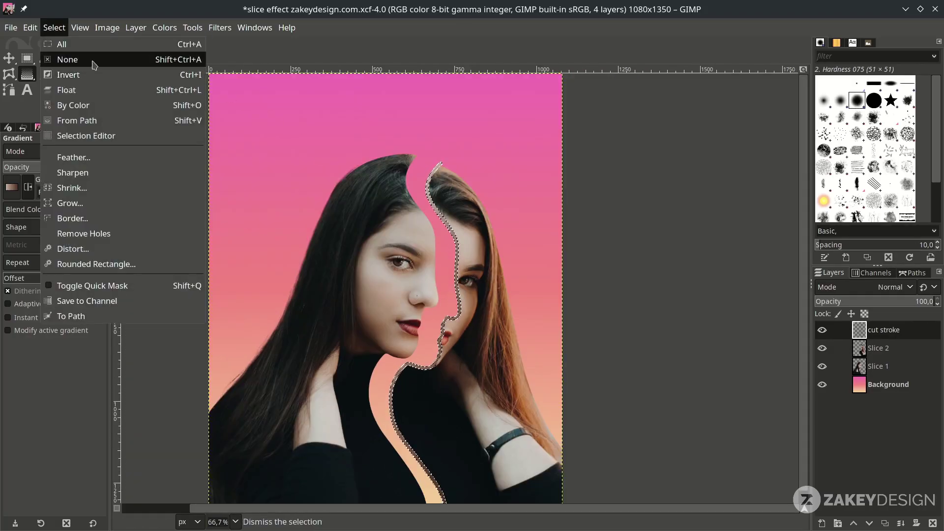
{"action": "left_click", "coordinate": [93, 61]}
{"action": "key", "text": "m"}
{"action": "key", "text": "minus"}
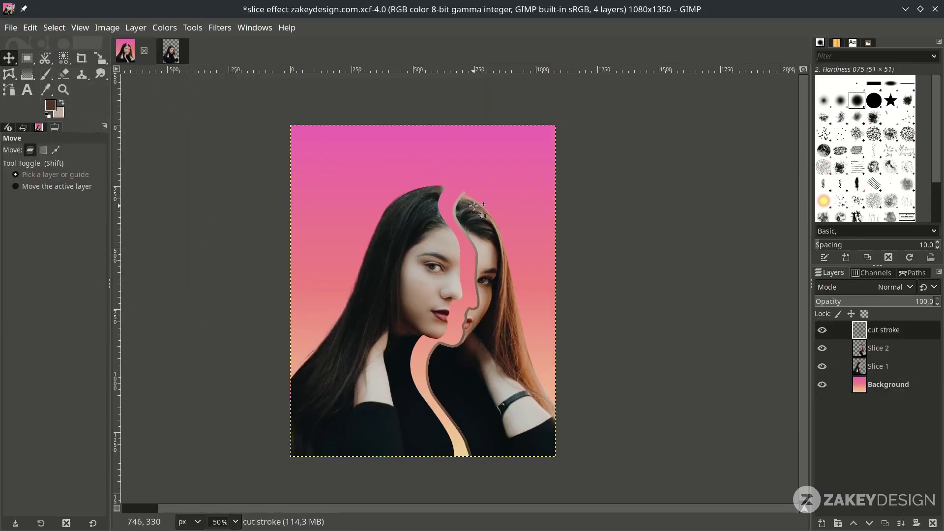
Erase the end of the cut stroke that sticks out above the Slice 2 hair, finishing with the Move tool
{"action": "key", "text": "2"}
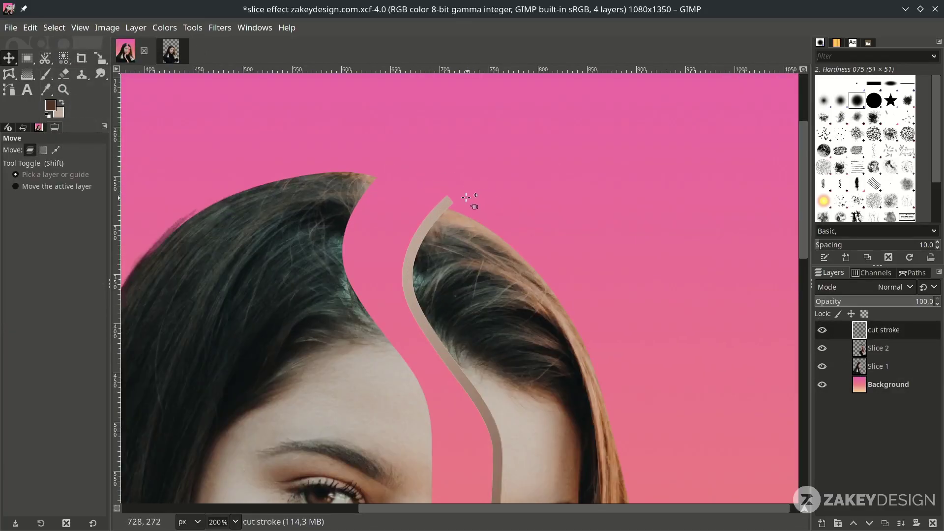
{"action": "left_click", "coordinate": [63, 74]}
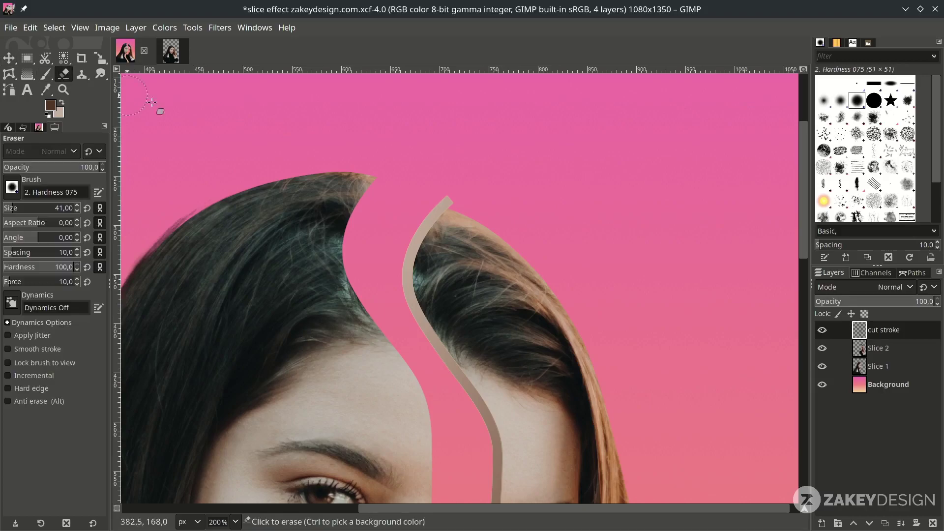
{"action": "scroll", "coordinate": [512, 212], "scroll_direction": "up", "scroll_amount": 2}
{"action": "scroll", "coordinate": [475, 189], "scroll_direction": "up", "scroll_amount": 2}
{"action": "scroll", "coordinate": [474, 190], "scroll_direction": "left", "scroll_amount": 3}
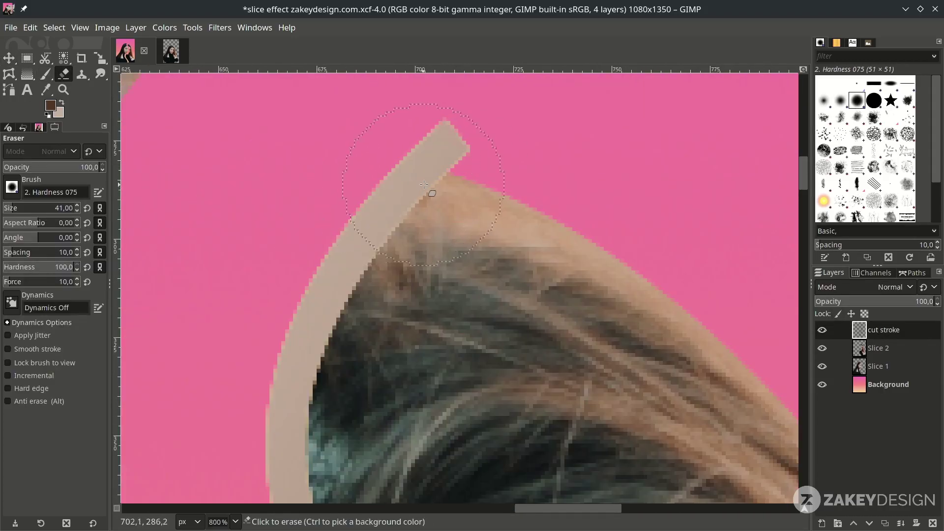
{"action": "scroll", "coordinate": [460, 217], "scroll_direction": "up", "scroll_amount": 2}
{"action": "left_click", "coordinate": [530, 188]}
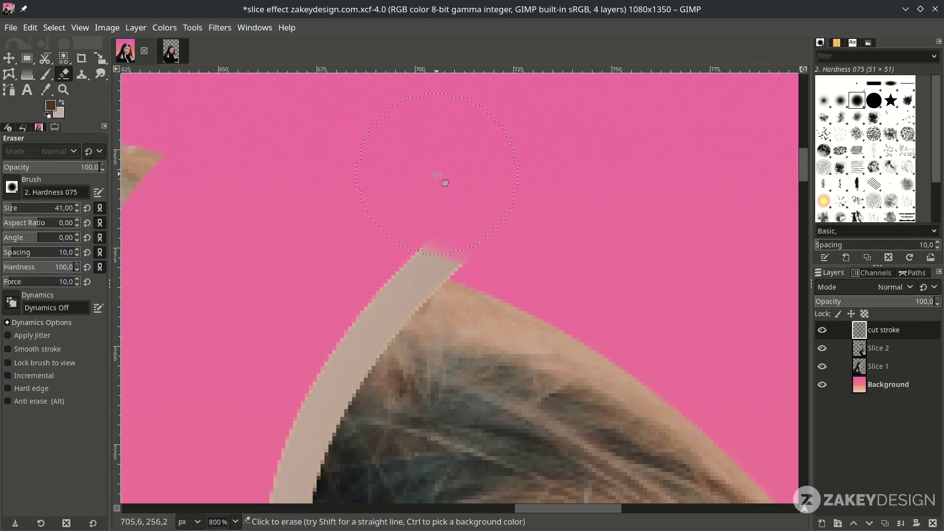
{"action": "scroll", "coordinate": [492, 226], "scroll_direction": "down", "scroll_amount": 8}
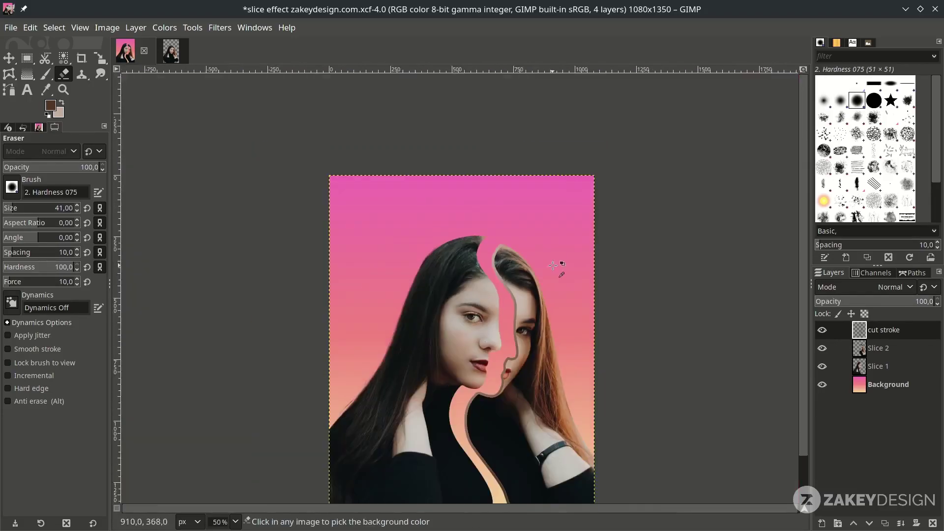
{"action": "key", "text": "m"}
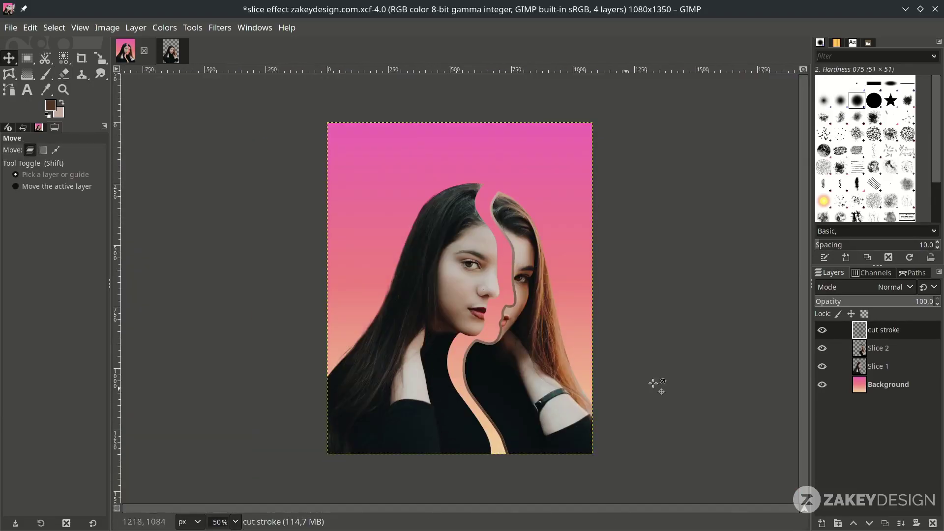
Create a transparent 1080 × 1350 px layer named inside and place it directly beneath the cut stroke layer
{"action": "left_click", "coordinate": [822, 524]}
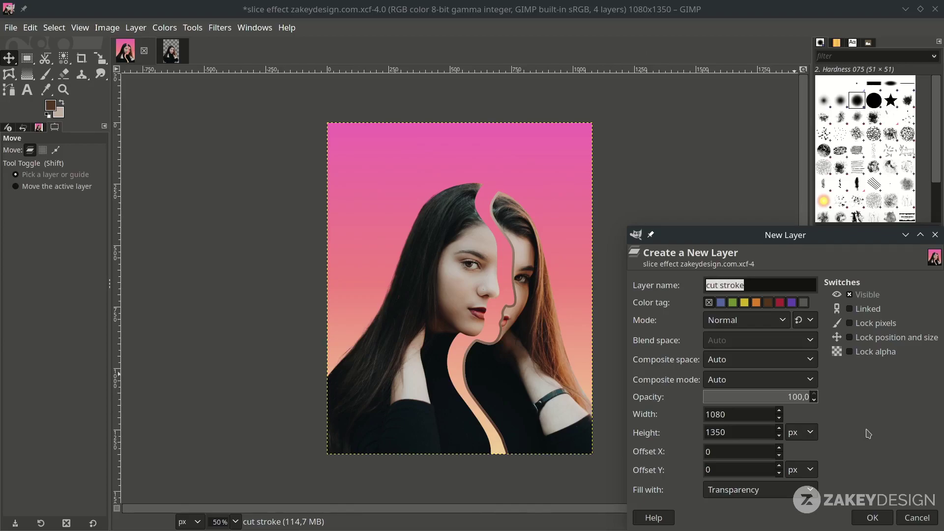
{"action": "type", "text": "inside"}
{"action": "key", "text": "Return"}
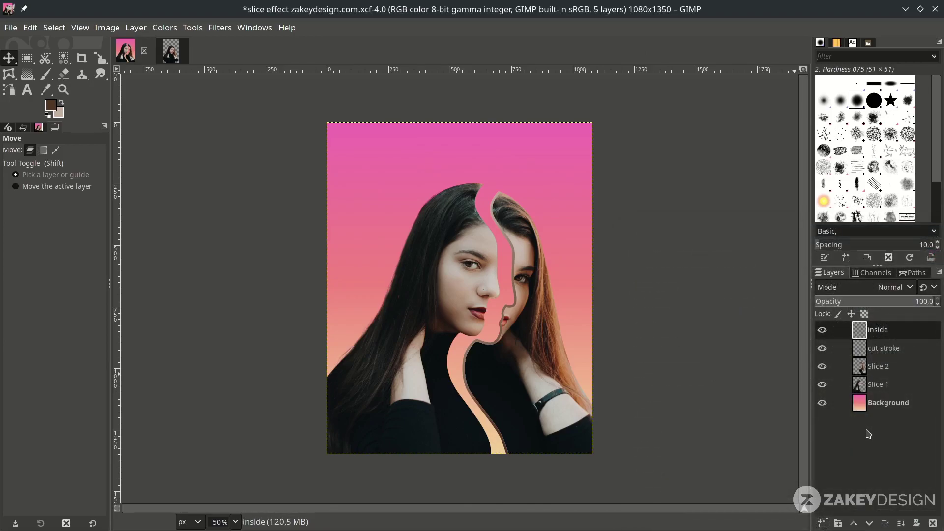
{"action": "left_click_drag", "start_coordinate": [890, 333], "coordinate": [900, 359]}
Draw a closed path around the gap, from the cut stroke's upper tip across both faces to below the canvas
{"action": "scroll", "coordinate": [543, 162], "scroll_direction": "up", "scroll_amount": 2}
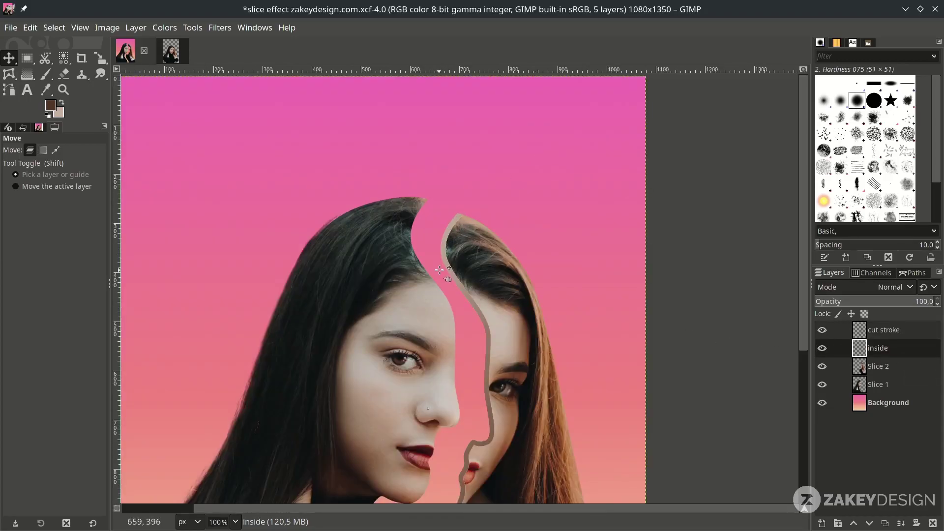
{"action": "key", "text": "b"}
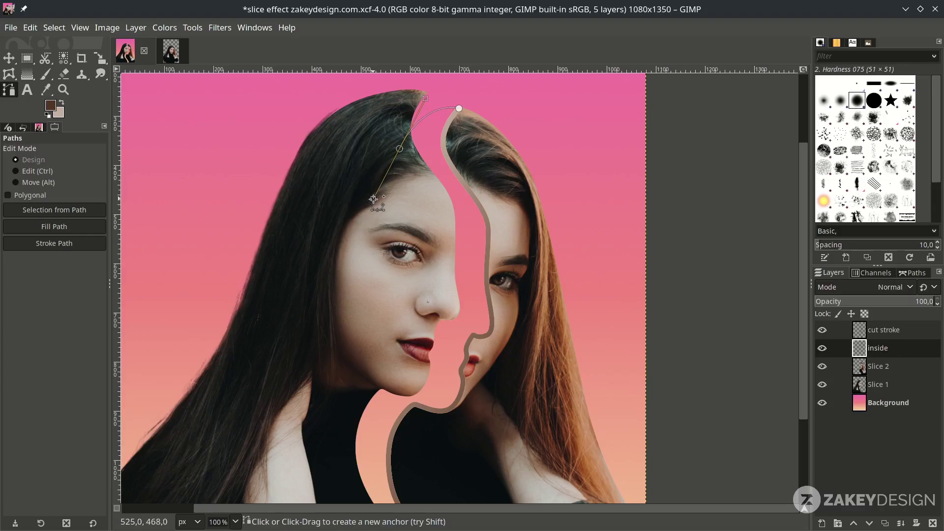
{"action": "left_click_drag", "start_coordinate": [379, 281], "coordinate": [367, 320]}
{"action": "scroll", "coordinate": [359, 315], "scroll_direction": "down", "scroll_amount": 3}
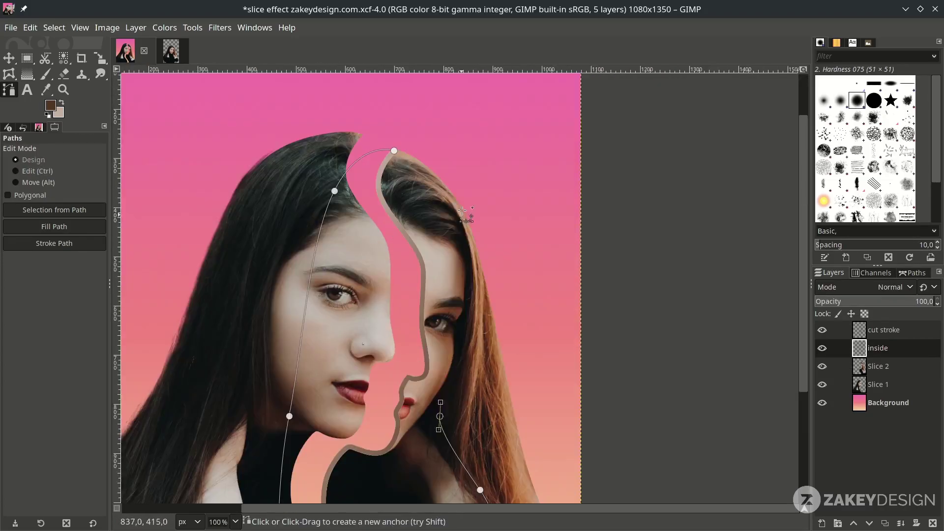
{"action": "scroll", "coordinate": [480, 170], "scroll_direction": "up", "scroll_amount": 1}
{"action": "scroll", "coordinate": [474, 163], "scroll_direction": "down", "scroll_amount": 1}
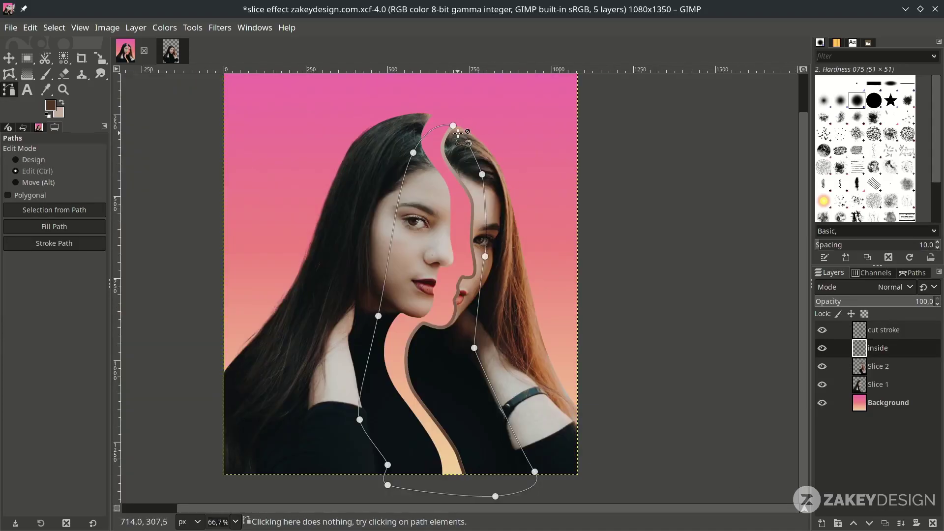
{"action": "scroll", "coordinate": [468, 148], "scroll_direction": "up", "scroll_amount": 4}
{"action": "key", "text": "ctrl"}
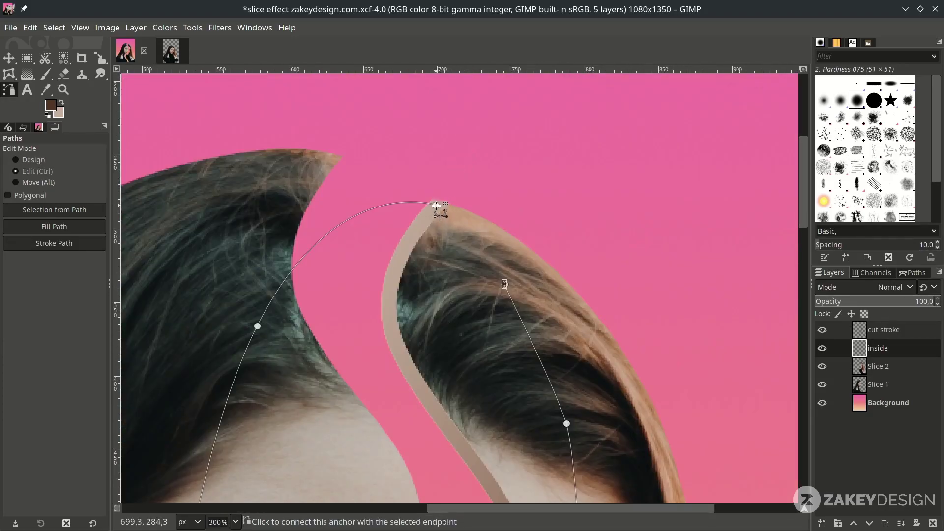
{"action": "left_click", "coordinate": [436, 205], "text": "ctrl"}
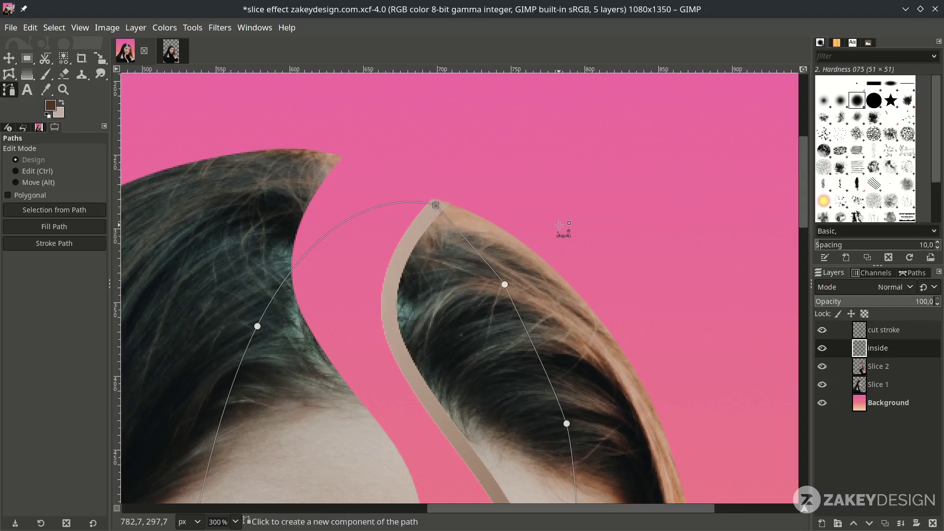
Turn the path into a selection and move the inside layer between Slice 1 and Background
{"action": "key", "text": "shift+v"}
{"action": "key", "text": "shift+ctrl+j"}
{"action": "key", "text": "m"}
{"action": "left_click_drag", "start_coordinate": [885, 350], "coordinate": [900, 402]}
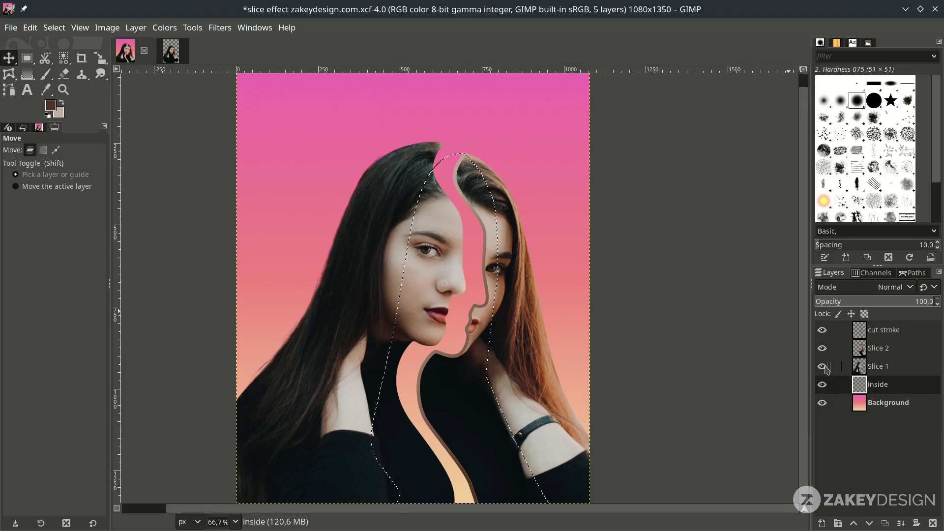
Fill the selection on the inside layer with a linear FG to BG (HSV) gradient about 368 px long, running from the Slice 2 cheek to the Slice 1 hair
{"action": "left_click", "coordinate": [28, 75]}
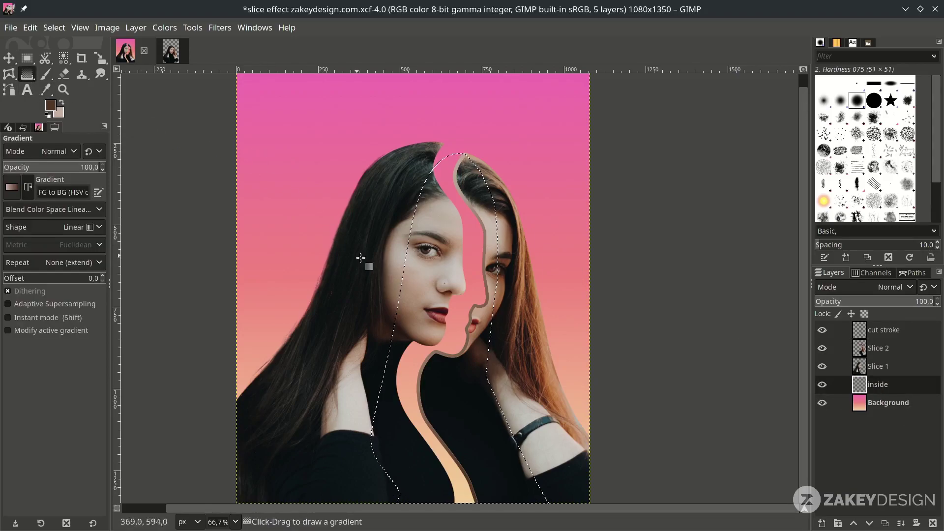
{"action": "left_click_drag", "start_coordinate": [471, 424], "coordinate": [399, 303]}
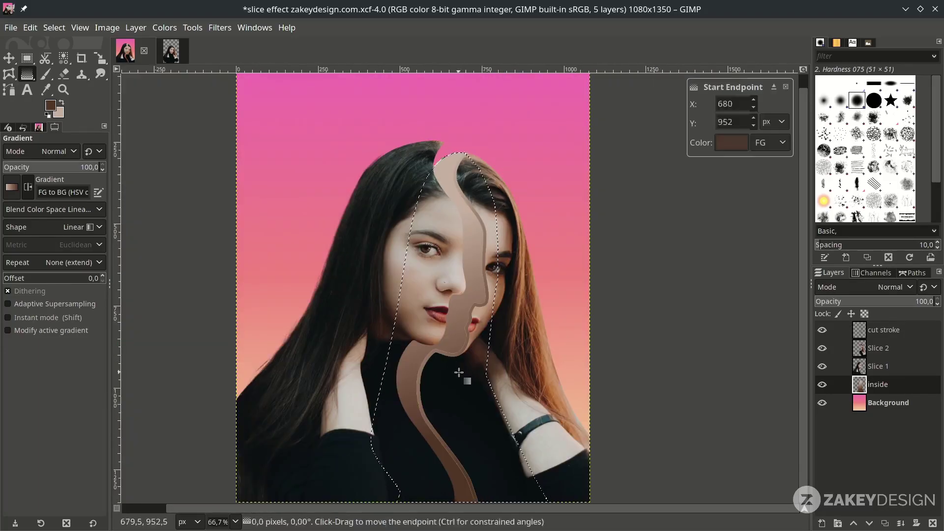
{"action": "key", "text": "p"}
{"action": "mouse_move", "coordinate": [487, 325]}
{"action": "left_mouse_down"}
{"action": "mouse_move", "coordinate": [506, 422]}
{"action": "mouse_move", "coordinate": [382, 268]}
{"action": "mouse_move", "coordinate": [481, 318]}
{"action": "left_mouse_up"}
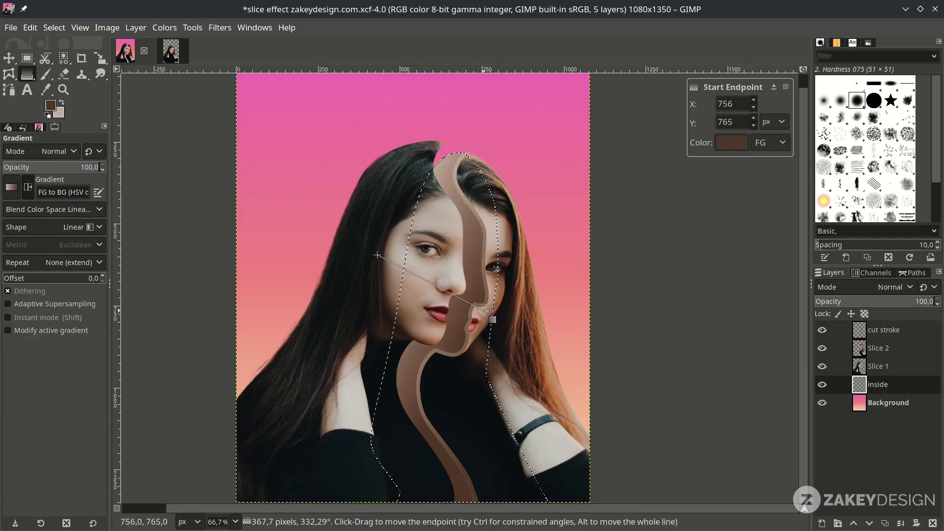
{"action": "key", "text": "Return"}
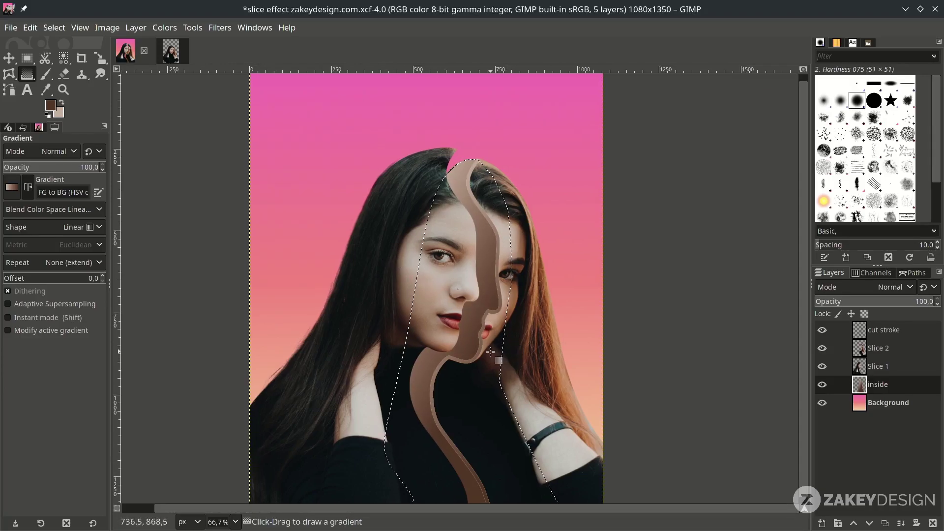
Clear the selection and save the image with Slice 1 as the active layer
{"action": "left_click", "coordinate": [53, 27]}
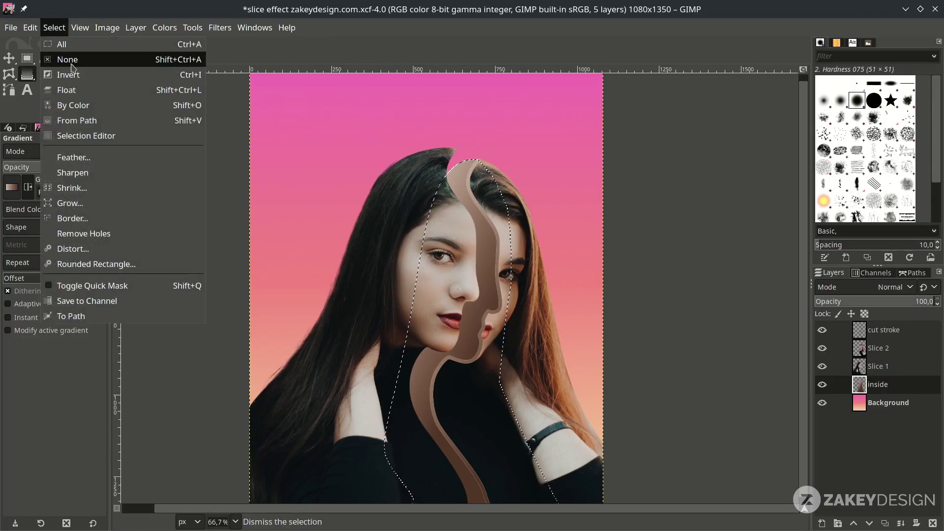
{"action": "left_click", "coordinate": [90, 59]}
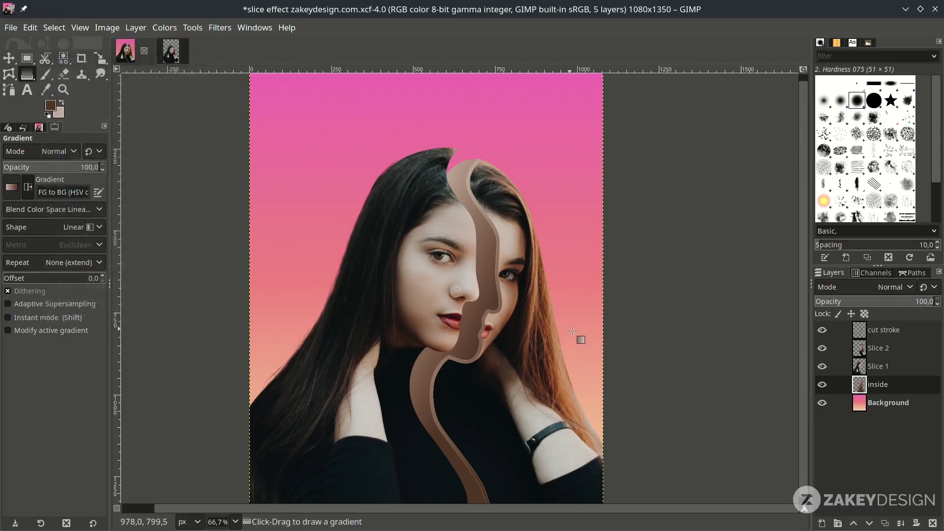
{"action": "scroll", "coordinate": [573, 335], "scroll_direction": "down", "scroll_amount": 2}
{"action": "key", "text": "Page_Down"}
{"action": "scroll", "coordinate": [758, 411], "scroll_direction": "up", "scroll_amount": 1}
{"action": "key", "text": "Page_Up"}
{"action": "key", "text": "Page_Up"}
{"action": "key", "text": "ctrl+s"}
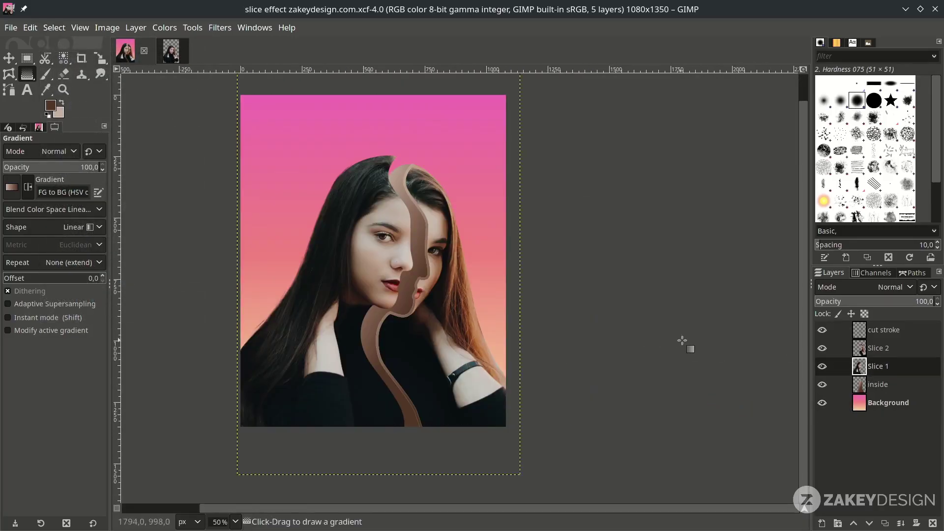
Import LittleDr3ams (9).png from the FLOWERS folder as a layer, converting it to the built-in sRGB profile
{"action": "left_click", "coordinate": [11, 27]}
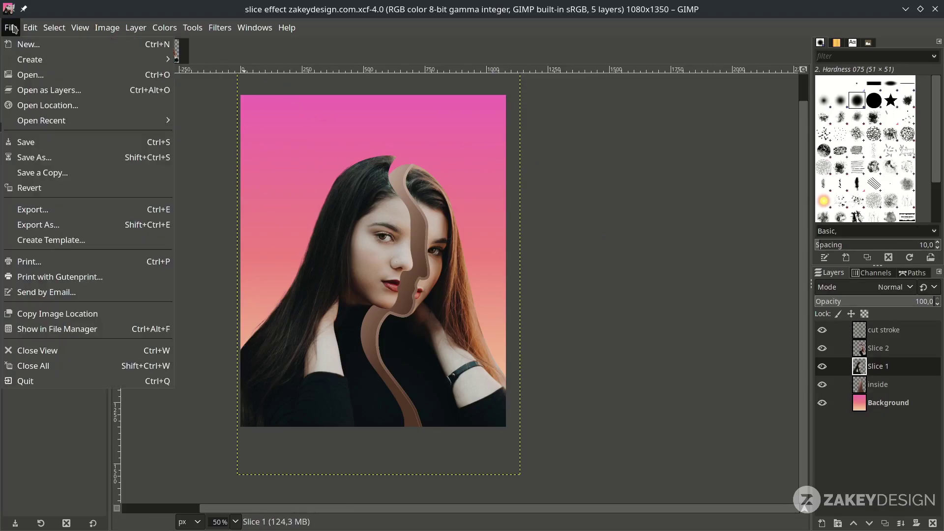
{"action": "left_click", "coordinate": [68, 94]}
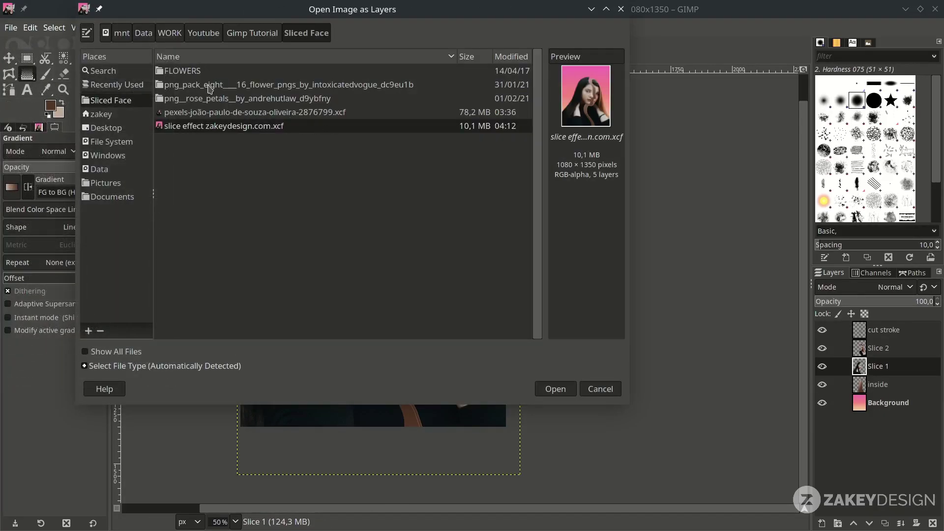
{"action": "double_click", "coordinate": [209, 73]}
{"action": "left_click", "coordinate": [245, 208]}
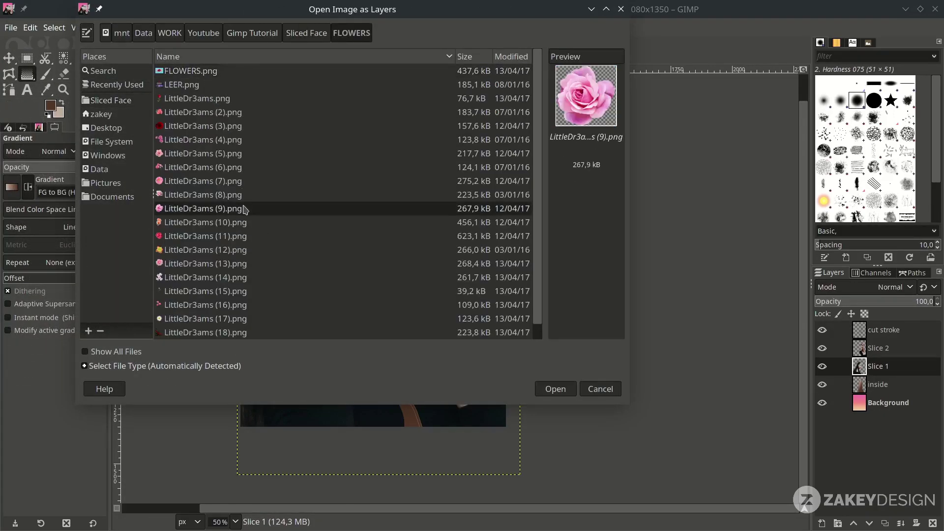
{"action": "double_click", "coordinate": [244, 208]}
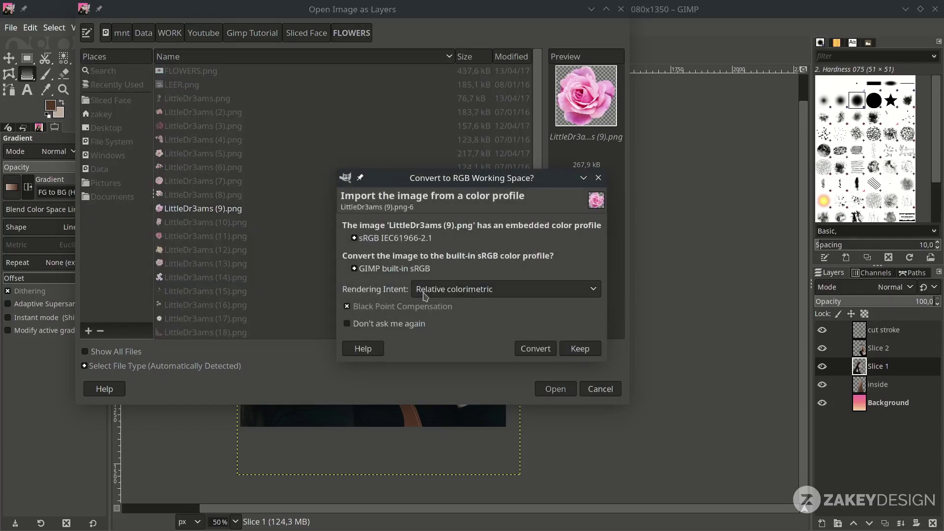
{"action": "left_click", "coordinate": [545, 352]}
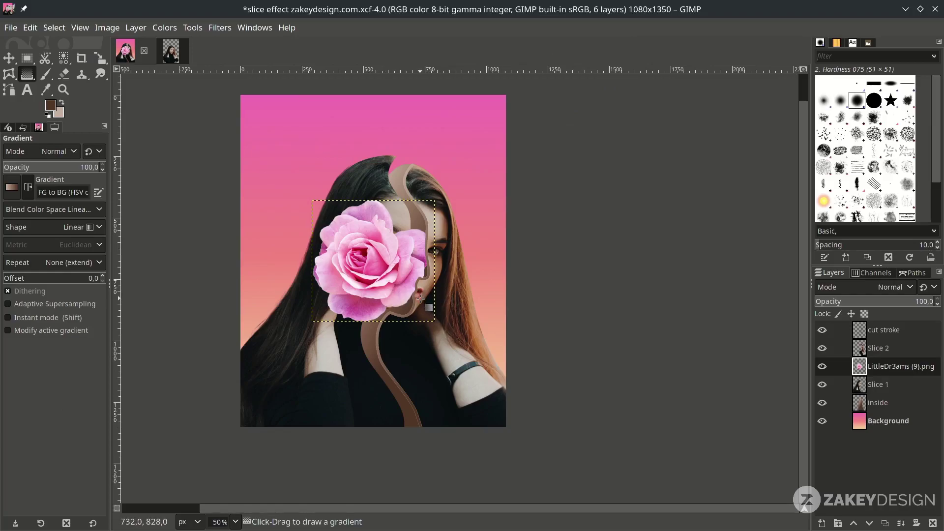
Scale the pink rose to 279 × 276 px and place it over the upper end of the gap between the slices
{"action": "key", "text": "shift+s"}
{"action": "left_click", "coordinate": [428, 316]}
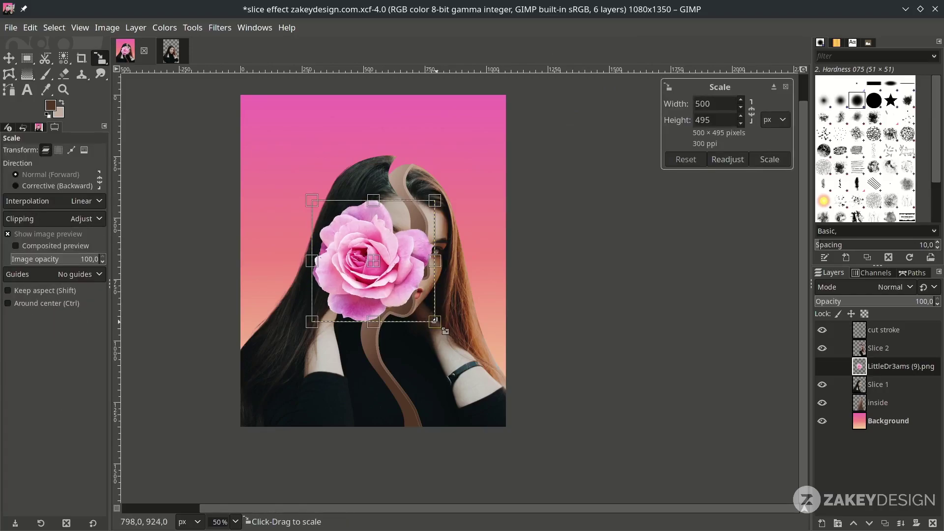
{"action": "left_click_drag", "start_coordinate": [435, 320], "coordinate": [393, 281]}
{"action": "scroll", "coordinate": [378, 256], "scroll_direction": "up", "scroll_amount": 1}
{"action": "left_click_drag", "start_coordinate": [389, 249], "coordinate": [421, 156]}
{"action": "left_click_drag", "start_coordinate": [458, 224], "coordinate": [459, 207]}
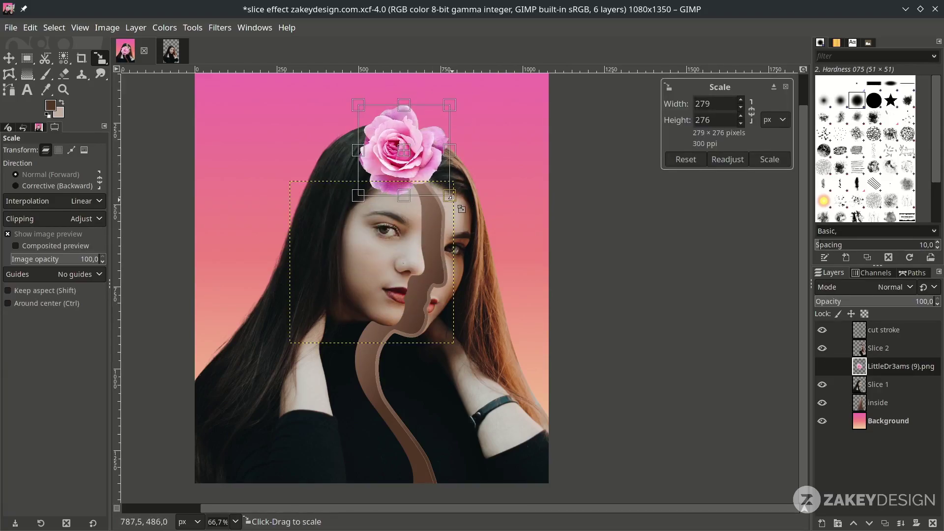
{"action": "key", "text": "Return"}
Reorder the layers from front to back as Slice 1, the rose, cut stroke, Slice 2 and inside
{"action": "left_click", "coordinate": [899, 350]}
{"action": "left_click_drag", "start_coordinate": [901, 353], "coordinate": [901, 397]}
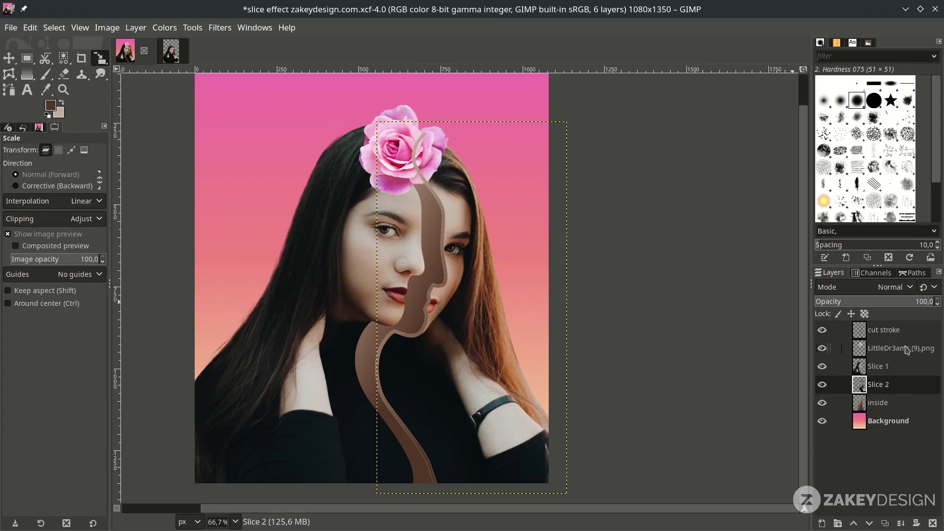
{"action": "left_click_drag", "start_coordinate": [912, 335], "coordinate": [915, 375]}
{"action": "left_click", "coordinate": [885, 330]}
{"action": "left_click_drag", "start_coordinate": [889, 330], "coordinate": [914, 354]}
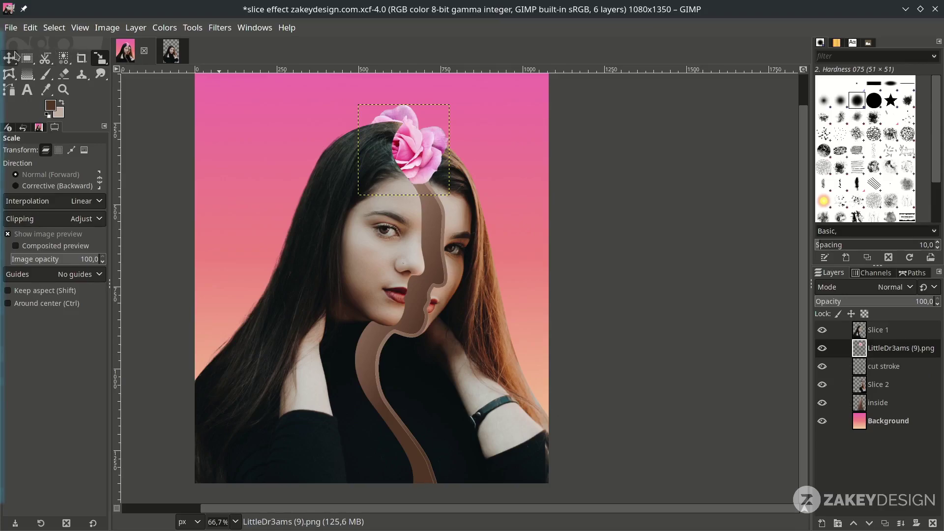
Move the pink rose slightly down on the hair and save the image
{"action": "key", "text": "m"}
{"action": "left_click_drag", "start_coordinate": [417, 157], "coordinate": [416, 160]}
{"action": "key", "text": "ctrl+s"}
Import LittleDr3ams (10).png from the FLOWERS folder as a layer above the pink rose
{"action": "left_click", "coordinate": [11, 27]}
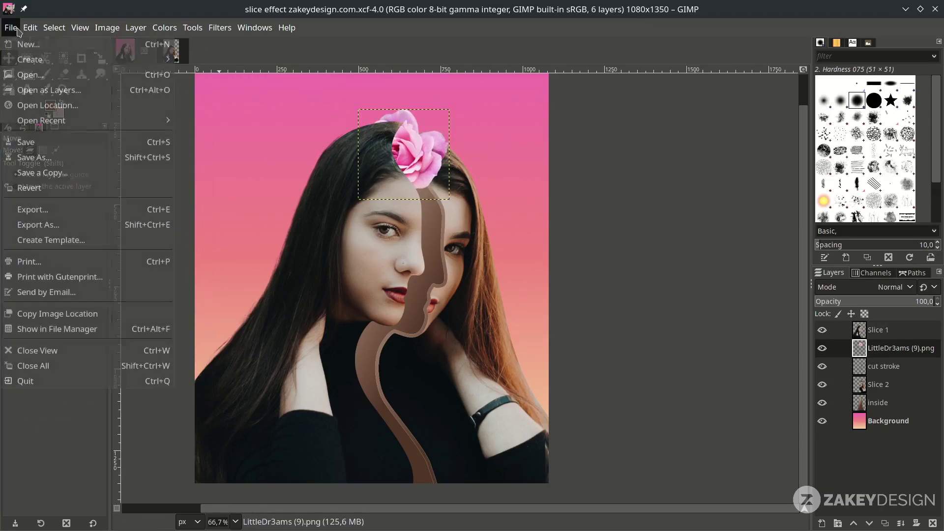
{"action": "left_click", "coordinate": [40, 90]}
{"action": "double_click", "coordinate": [298, 71]}
{"action": "double_click", "coordinate": [344, 209]}
Scale and position the orange flowers in the gap beside the Slice 1 face, beneath the pink rose, and save the image
{"action": "left_click_drag", "start_coordinate": [413, 306], "coordinate": [473, 226]}
{"action": "key", "text": "shift+s"}
{"action": "key", "text": "Return"}
{"action": "key", "text": "m"}
{"action": "key", "text": "ctrl+s"}
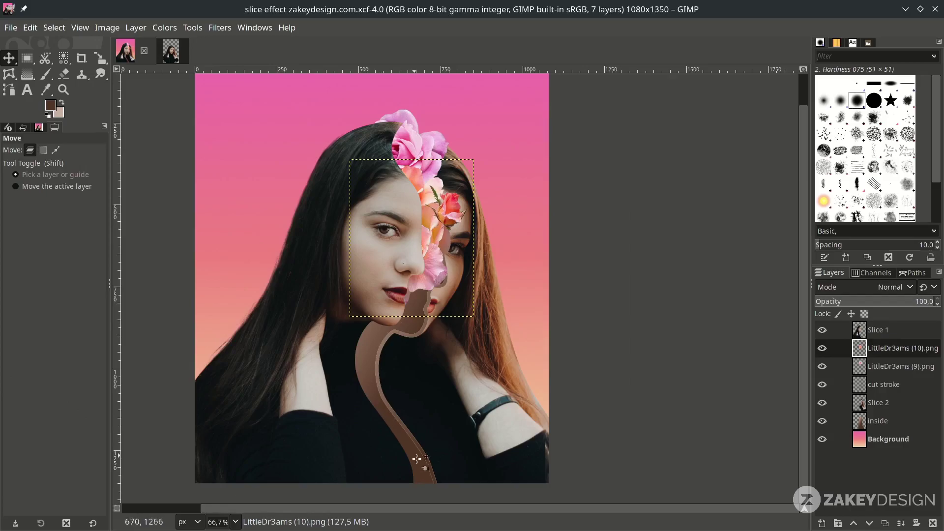
Import 2.png from the png_pack_eight flower folder as a layer, converting it to the built-in sRGB profile
{"action": "key", "text": "ctrl+alt+o"}
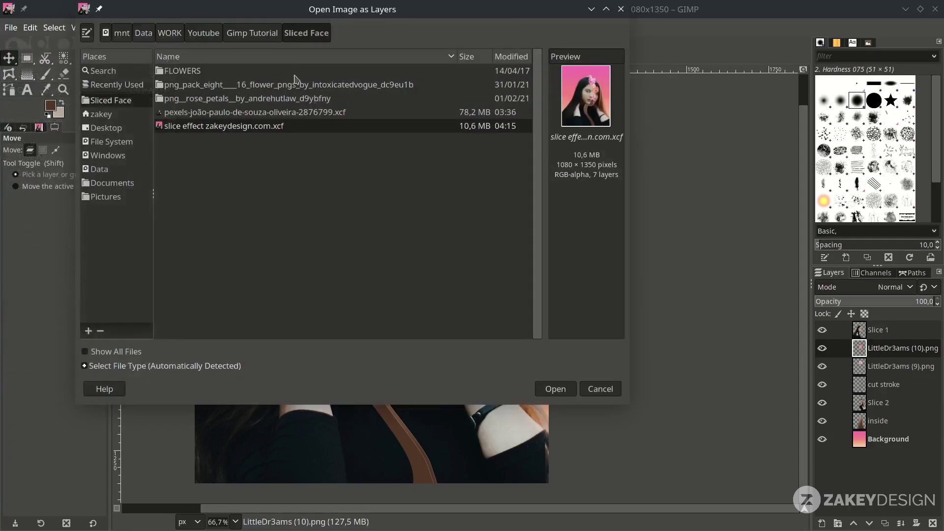
{"action": "double_click", "coordinate": [221, 84]}
{"action": "left_click", "coordinate": [255, 85]}
{"action": "double_click", "coordinate": [255, 84]}
{"action": "left_click", "coordinate": [522, 352]}
Scale down the 2.png flower in the gap and move its layer between Slice 2 and inside
{"action": "key", "text": "shift+s"}
{"action": "left_click_drag", "start_coordinate": [460, 396], "coordinate": [426, 305]}
{"action": "key", "text": "Return"}
{"action": "left_click_drag", "start_coordinate": [920, 394], "coordinate": [919, 428]}
{"action": "key", "text": "m"}
Import 12.png from the png_pack_eight flower folder as a layer, keeping its embedded color profile
{"action": "key", "text": "ctrl+alt+o"}
{"action": "double_click", "coordinate": [206, 222]}
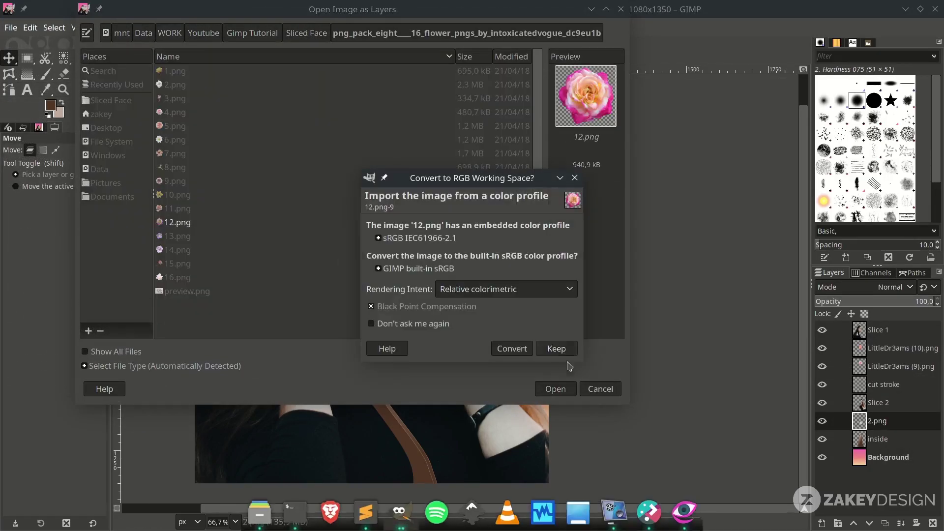
{"action": "left_click", "coordinate": [559, 350]}
Scale down the 12.png flower and place it in the curved gap just below the chin
{"action": "key", "text": "shift+s"}
{"action": "left_click_drag", "start_coordinate": [541, 472], "coordinate": [420, 407]}
{"action": "key", "text": "Return"}
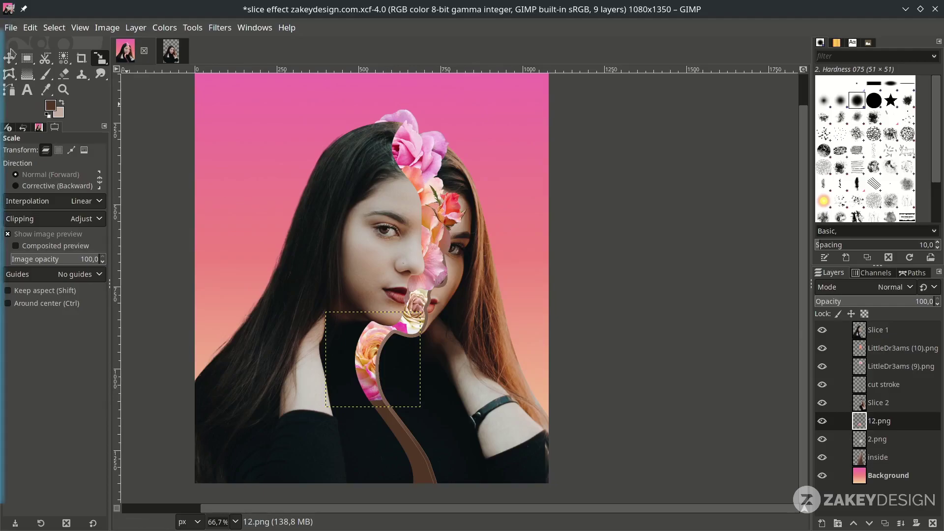
{"action": "key", "text": "m"}
{"action": "left_click_drag", "start_coordinate": [344, 314], "coordinate": [423, 295]}
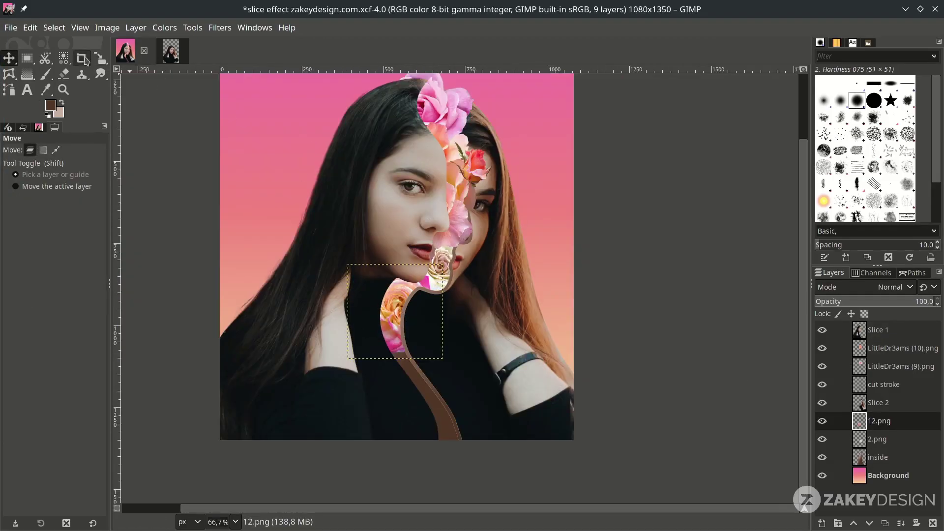
Import LittleDr3ams (2).png from the FLOWERS folder as a layer and scale it down into the gap below the 12.png flower
{"action": "key", "text": "ctrl+alt+o"}
{"action": "double_click", "coordinate": [190, 69]}
{"action": "double_click", "coordinate": [257, 109]}
{"action": "key", "text": "shift+s"}
{"action": "left_click", "coordinate": [428, 422]}
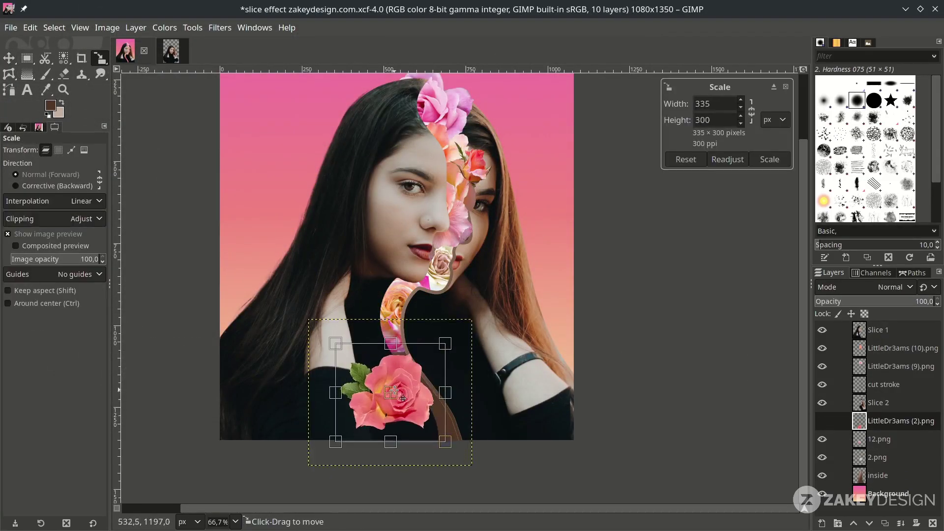
{"action": "key", "text": "Return"}
{"action": "key", "text": "m"}
Import LittleDr3ams (5).png from the FLOWERS folder as a layer and scale it down into the gap below the LittleDr3ams (2).png rose
{"action": "left_click", "coordinate": [11, 28]}
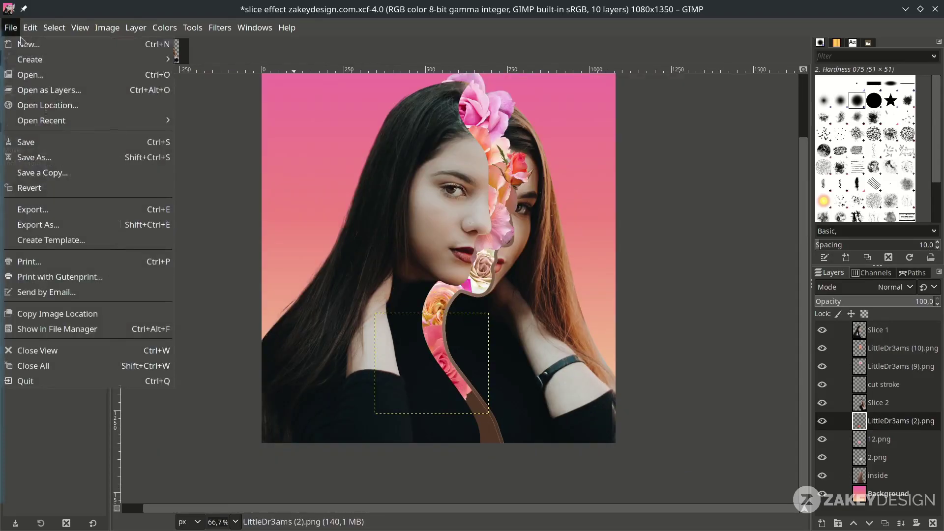
{"action": "left_click", "coordinate": [49, 90]}
{"action": "left_click", "coordinate": [111, 100]}
{"action": "left_click", "coordinate": [251, 154]}
{"action": "double_click", "coordinate": [251, 154]}
{"action": "key", "text": "shift+s"}
{"action": "left_click_drag", "start_coordinate": [549, 452], "coordinate": [530, 425]}
{"action": "key", "text": "Return"}
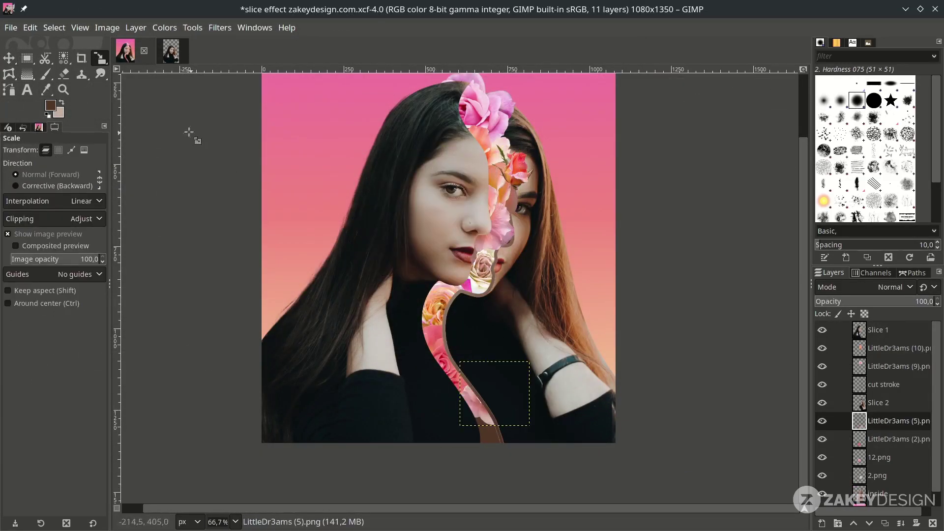
Import 6.png from the png_pack_eight flower folder as a layer, converting it to the built-in sRGB profile
{"action": "key", "text": "ctrl+alt+o"}
{"action": "double_click", "coordinate": [222, 80]}
{"action": "left_click", "coordinate": [257, 141]}
{"action": "double_click", "coordinate": [258, 141]}
{"action": "left_click", "coordinate": [510, 349]}
Scale down the white 6.png flower and position it at the lower end of the gap, beneath the LittleDr3ams (5).png rose
{"action": "left_click_drag", "start_coordinate": [431, 214], "coordinate": [480, 417]}
{"action": "left_click_drag", "start_coordinate": [544, 467], "coordinate": [490, 435]}
{"action": "key", "text": "Return"}
{"action": "key", "text": "m"}
{"action": "scroll", "coordinate": [484, 438], "scroll_direction": "up", "scroll_amount": 2, "text": "ctrl"}
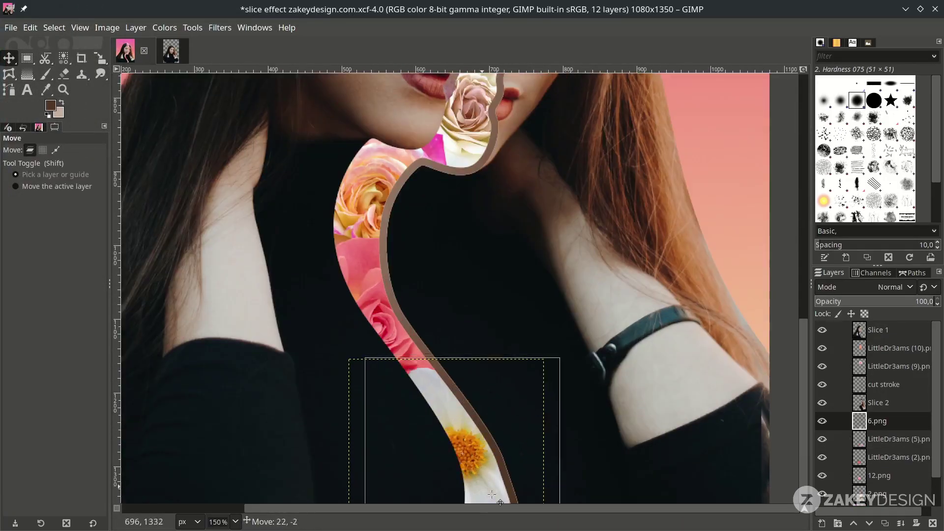
{"action": "left_click_drag", "start_coordinate": [483, 487], "coordinate": [482, 516]}
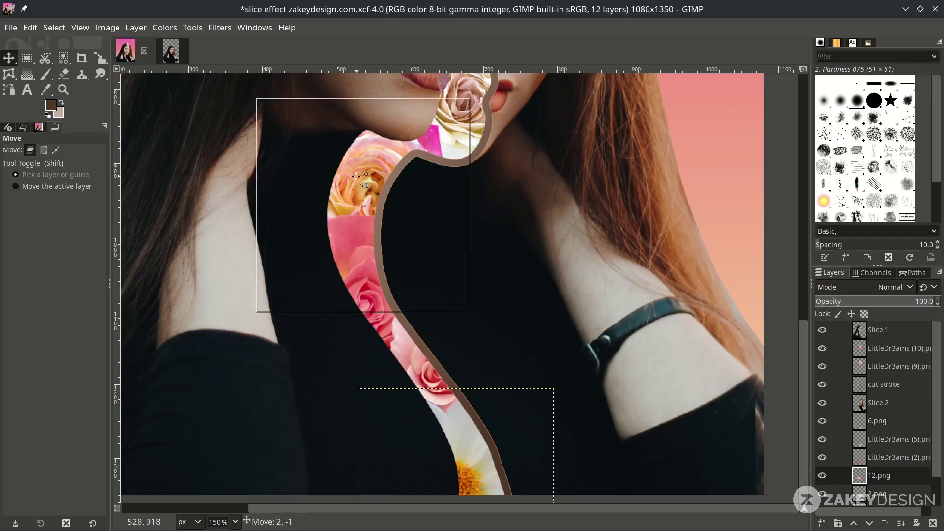
Fine-tune the position of the pink rose at the top of the head and save the image
{"action": "scroll", "coordinate": [357, 176], "scroll_direction": "down", "scroll_amount": 2, "text": "ctrl"}
{"action": "scroll", "coordinate": [423, 197], "scroll_direction": "up", "scroll_amount": 3}
{"action": "mouse_move", "coordinate": [428, 196]}
{"action": "left_mouse_down"}
{"action": "mouse_move", "coordinate": [434, 207]}
{"action": "mouse_move", "coordinate": [430, 196]}
{"action": "left_mouse_up"}
{"action": "scroll", "coordinate": [434, 207], "scroll_direction": "up", "scroll_amount": 3}
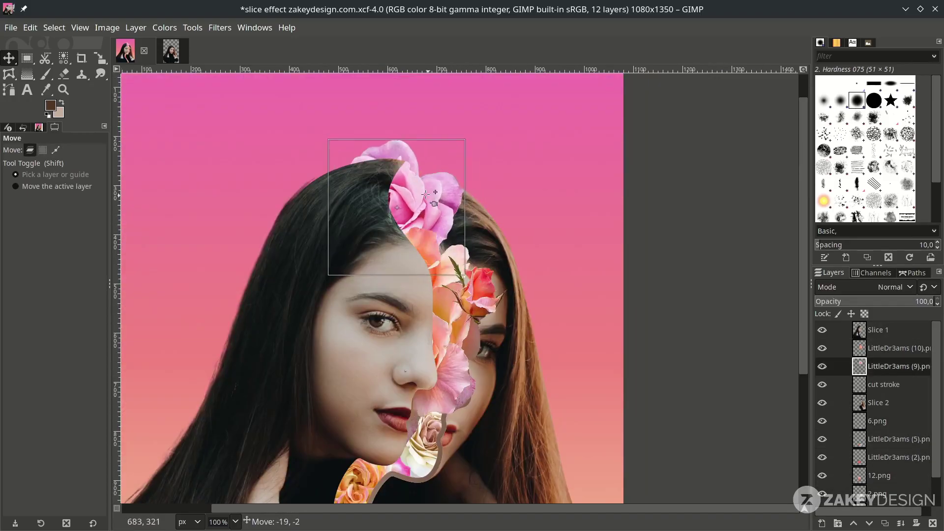
{"action": "scroll", "coordinate": [429, 197], "scroll_direction": "down", "scroll_amount": 3}
{"action": "key", "text": "ctrl+s"}
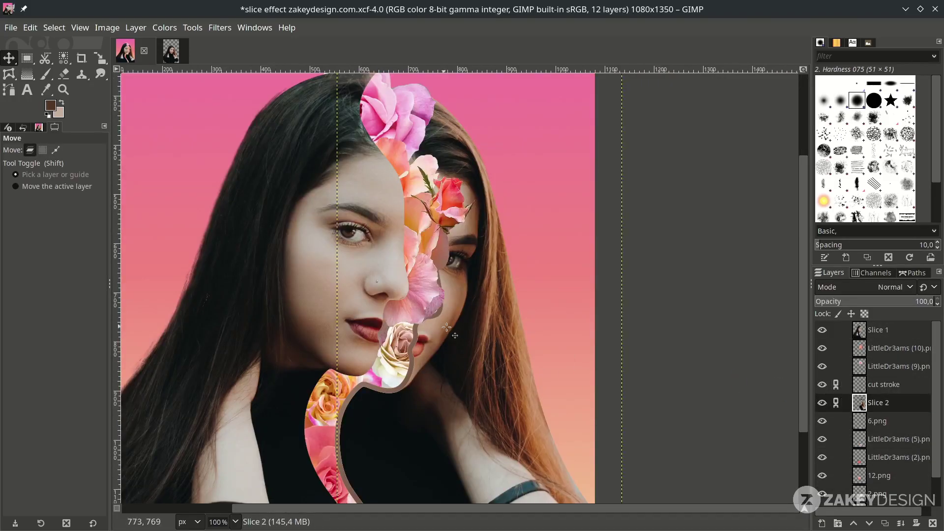
Nudge the linked Slice 2 and cut stroke layers to the right and shift the orange flowers to follow them
{"action": "left_click_drag", "start_coordinate": [441, 326], "coordinate": [450, 326]}
{"action": "left_click_drag", "start_coordinate": [425, 293], "coordinate": [436, 316]}
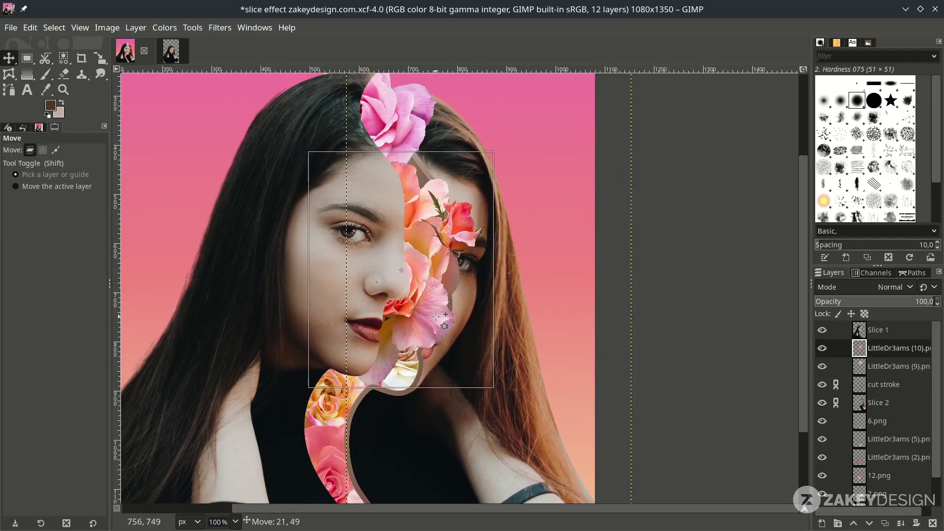
{"action": "scroll", "coordinate": [436, 317], "scroll_direction": "down", "scroll_amount": 1}
{"action": "scroll", "coordinate": [453, 222], "scroll_direction": "up", "scroll_amount": 2}
Shift the linked Slice 2 and cut stroke layers about 25 px to the right to widen the gap, and save the image
{"action": "left_click", "coordinate": [453, 221]}
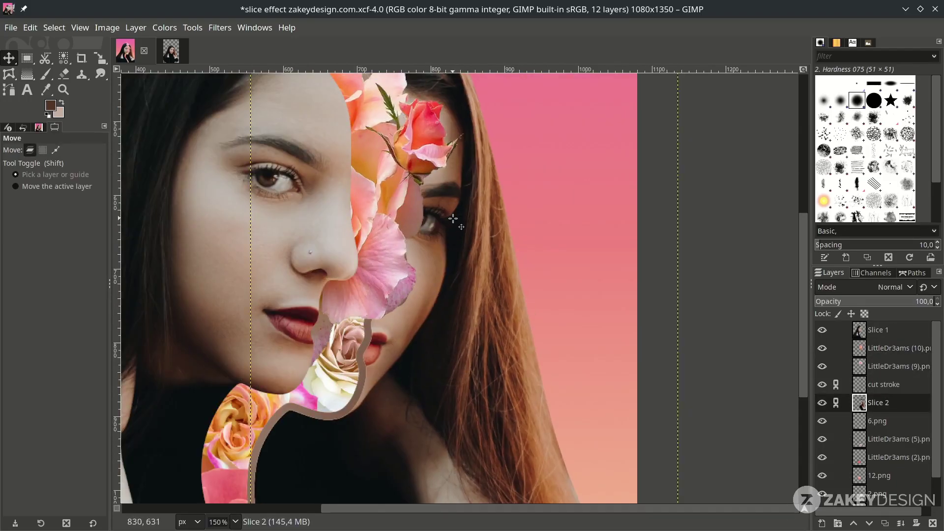
{"action": "scroll", "coordinate": [453, 218], "scroll_direction": "down", "scroll_amount": 2}
{"action": "left_click_drag", "start_coordinate": [446, 226], "coordinate": [464, 224]}
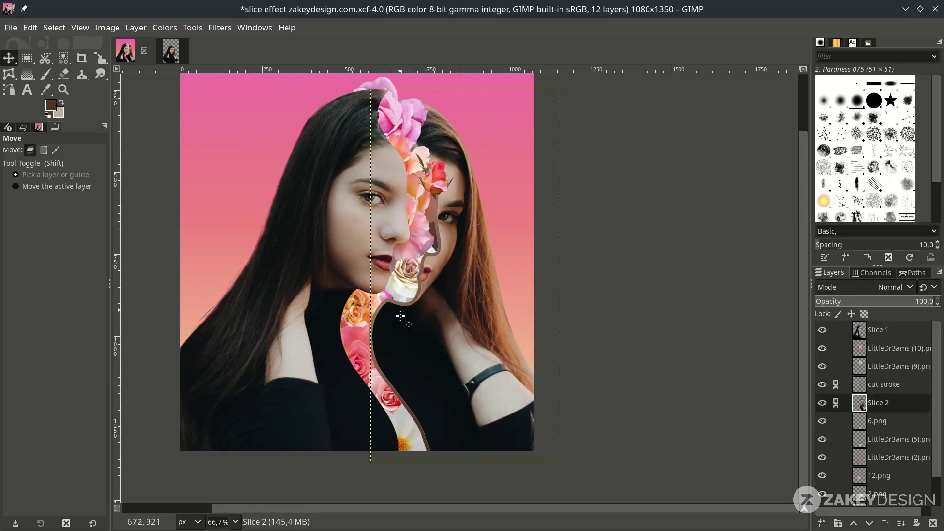
{"action": "left_click", "coordinate": [349, 306]}
{"action": "key", "text": "ctrl+s"}
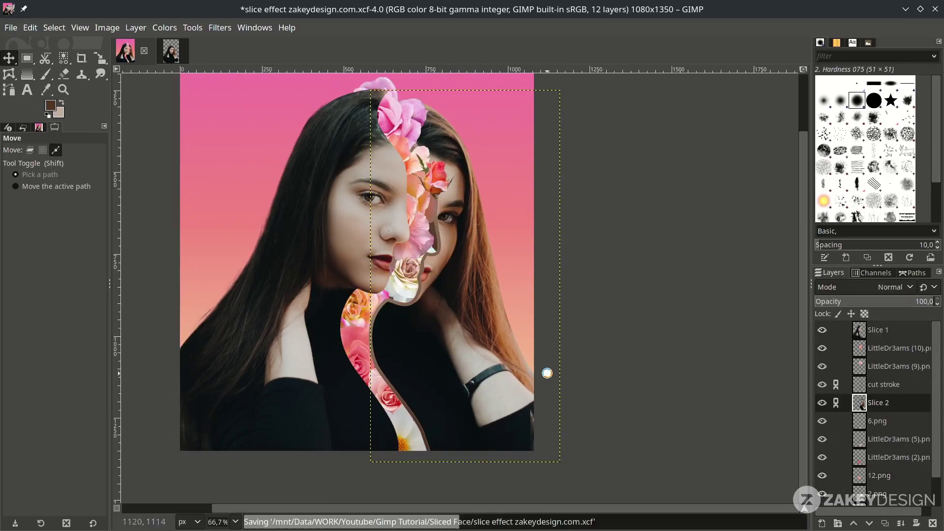
{"action": "scroll", "coordinate": [538, 432], "scroll_direction": "up", "scroll_amount": 3}
{"action": "scroll", "coordinate": [547, 440], "scroll_direction": "down", "scroll_amount": 3}
{"action": "left_click", "coordinate": [547, 439]}
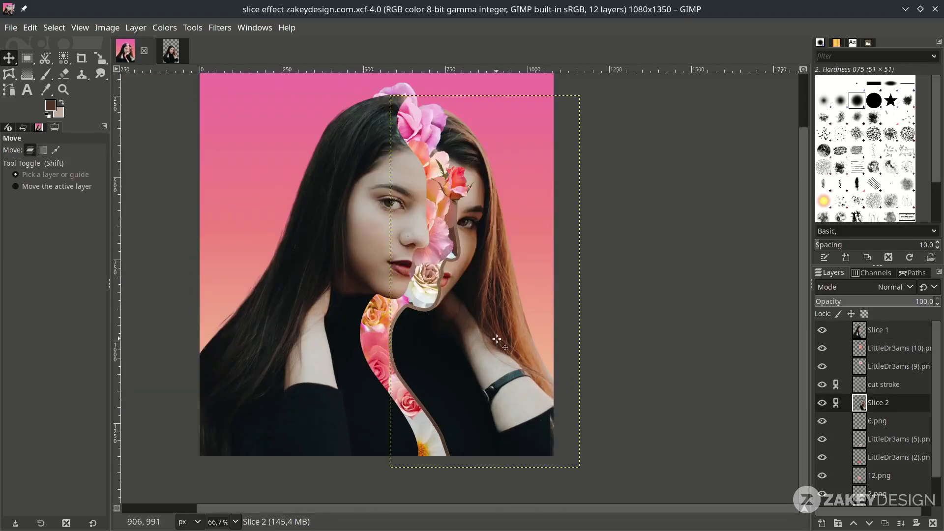
Import 6.png from the png_pack_eight flower folder again as a second white flower layer, converting it to the built-in sRGB profile
{"action": "scroll", "coordinate": [374, 295], "scroll_direction": "up", "scroll_amount": 3}
{"action": "key", "text": "ctrl+alt+o"}
{"action": "double_click", "coordinate": [290, 85]}
{"action": "left_click", "coordinate": [261, 166]}
{"action": "double_click", "coordinate": [261, 166]}
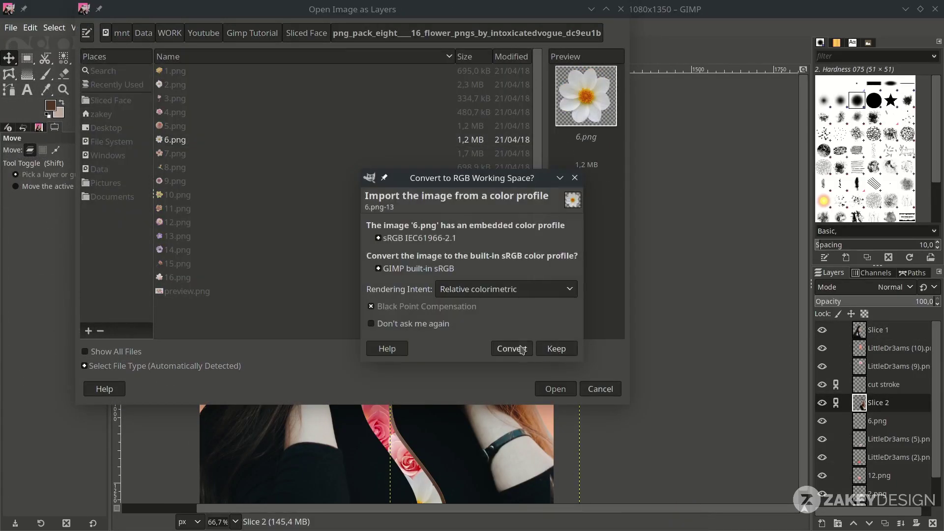
{"action": "left_click", "coordinate": [514, 348]}
Scale down the second white flower in the gap beside the Slice 2 nose and move its layer below Slice 2
{"action": "key", "text": "shift+s"}
{"action": "left_click", "coordinate": [242, 210]}
{"action": "key", "text": "Return"}
{"action": "left_click_drag", "start_coordinate": [921, 404], "coordinate": [920, 424]}
{"action": "scroll", "coordinate": [445, 295], "scroll_direction": "up", "scroll_amount": 1}
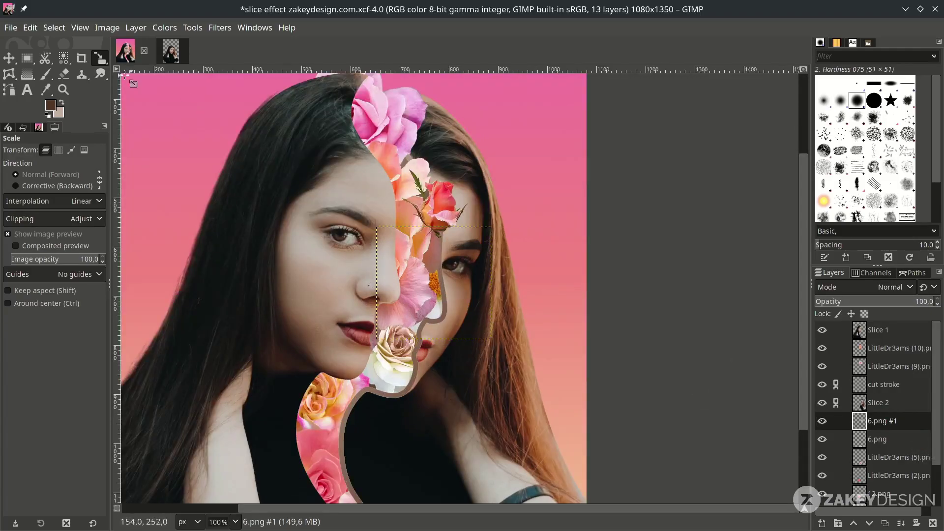
Scale the second white flower down further and move its layer between LittleDr3ams (2).png and 12.png
{"action": "left_click", "coordinate": [374, 229]}
{"action": "left_click_drag", "start_coordinate": [376, 227], "coordinate": [392, 246]}
{"action": "key", "text": "Return"}
{"action": "mouse_move", "coordinate": [890, 421]}
{"action": "left_mouse_down"}
{"action": "mouse_move", "coordinate": [928, 436]}
{"action": "mouse_move", "coordinate": [902, 431]}
{"action": "left_mouse_up"}
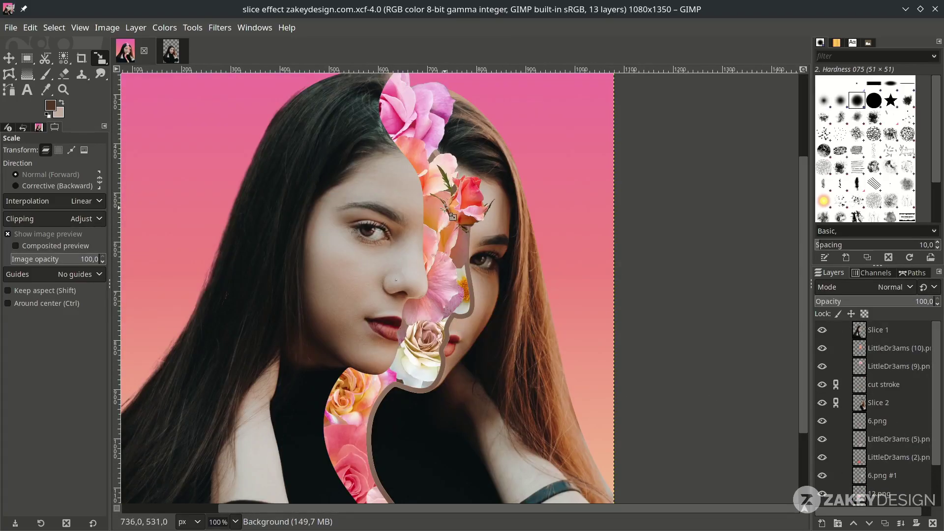
Shift the hue of the LittleDr3ams (10).png flowers to -14.4 with Hue-Saturation
{"action": "left_click", "coordinate": [876, 350]}
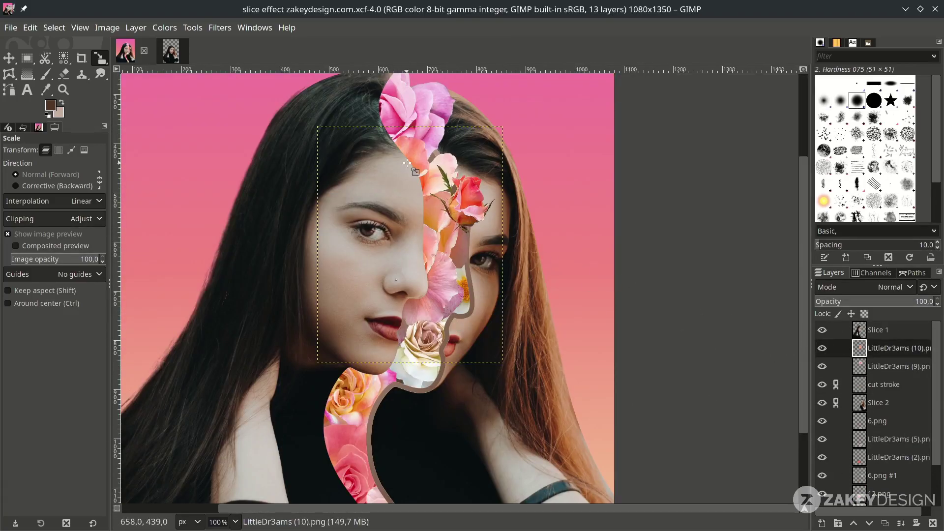
{"action": "scroll", "coordinate": [364, 227], "scroll_direction": "up", "scroll_amount": 4}
{"action": "left_click", "coordinate": [165, 28]}
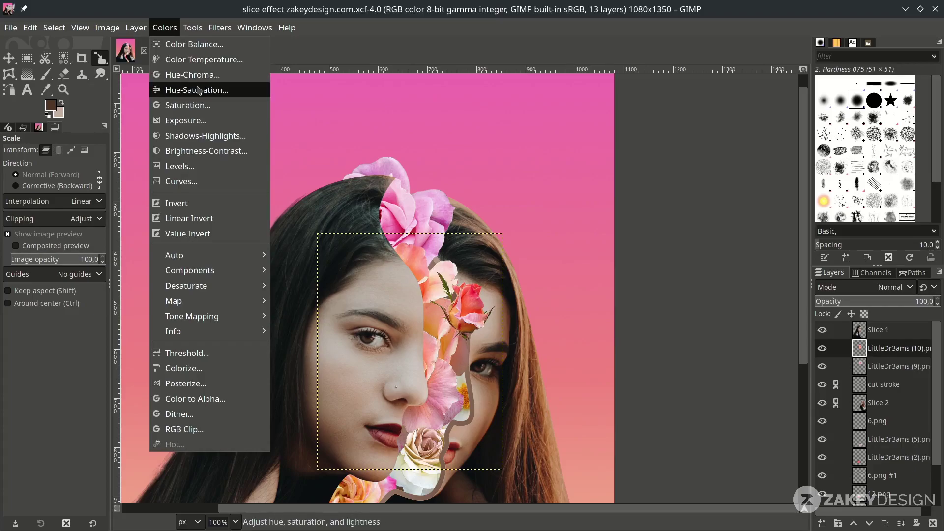
{"action": "left_click", "coordinate": [198, 90]}
{"action": "left_click_drag", "start_coordinate": [785, 270], "coordinate": [774, 269]}
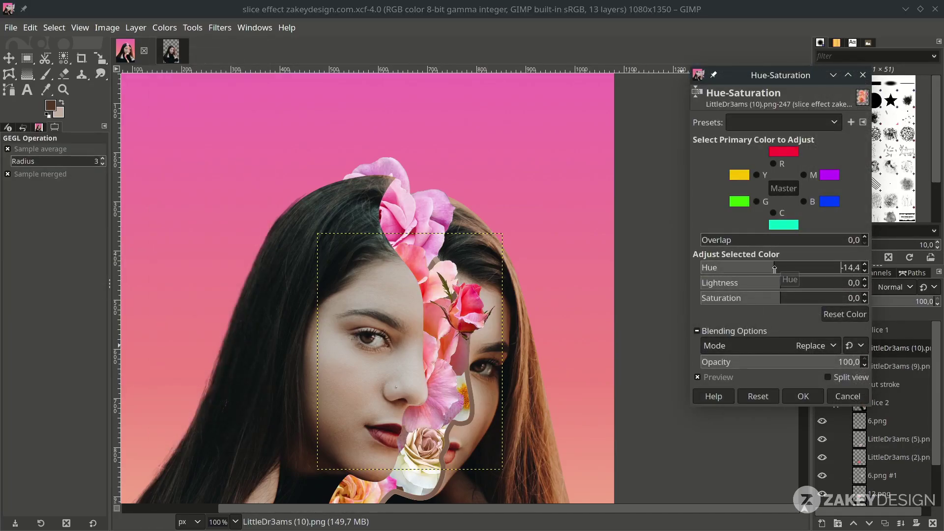
{"action": "left_click", "coordinate": [818, 399]}
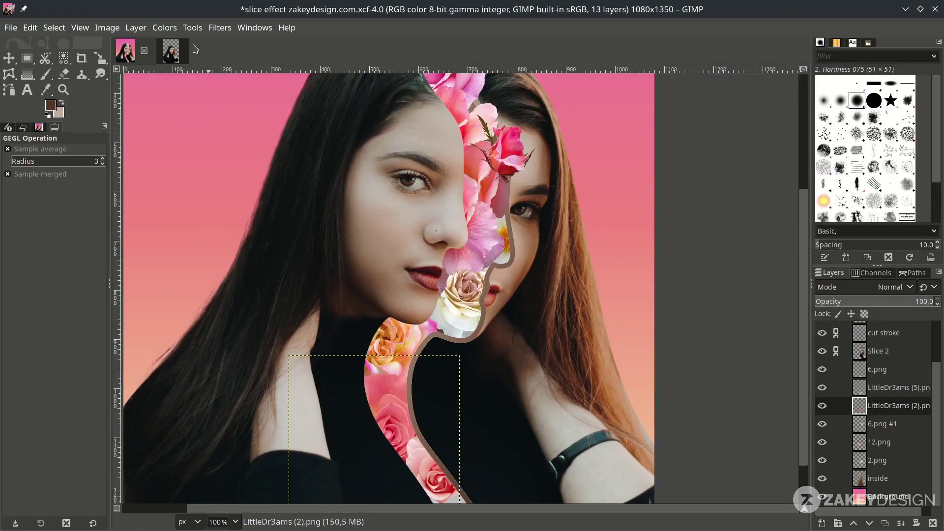
Shift the hue of the LittleDr3ams (2).png rose towards magenta-pink with Hue-Saturation and save the image
{"action": "left_click", "coordinate": [164, 27]}
{"action": "left_click", "coordinate": [198, 90]}
{"action": "left_click", "coordinate": [785, 268]}
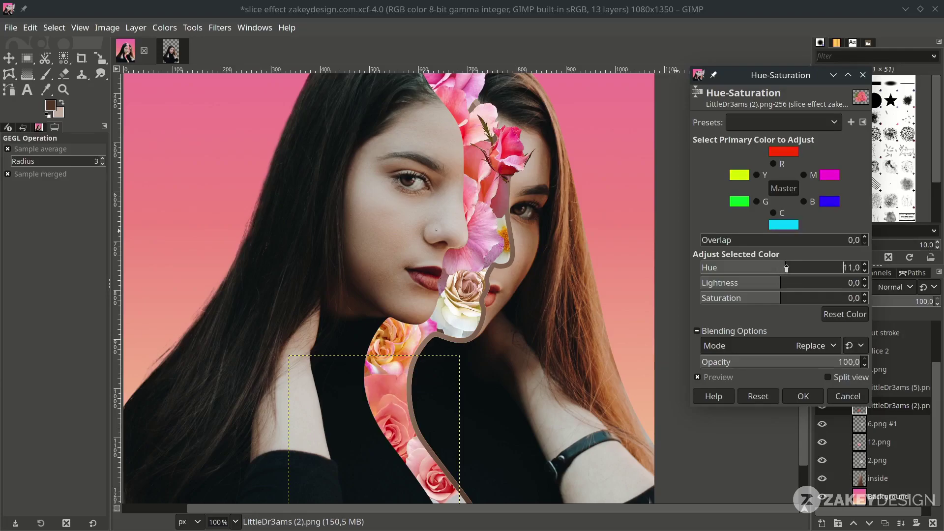
{"action": "left_click", "coordinate": [803, 397]}
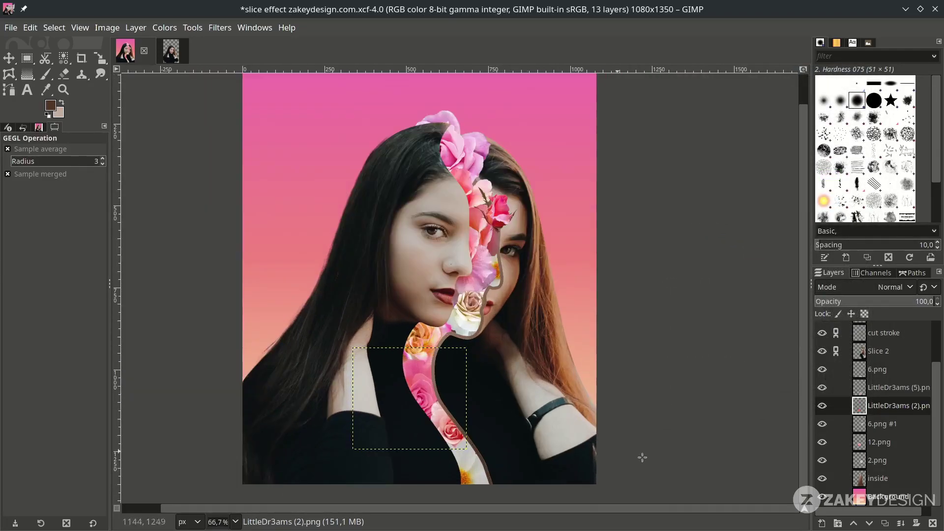
{"action": "key", "text": "ctrl+s"}
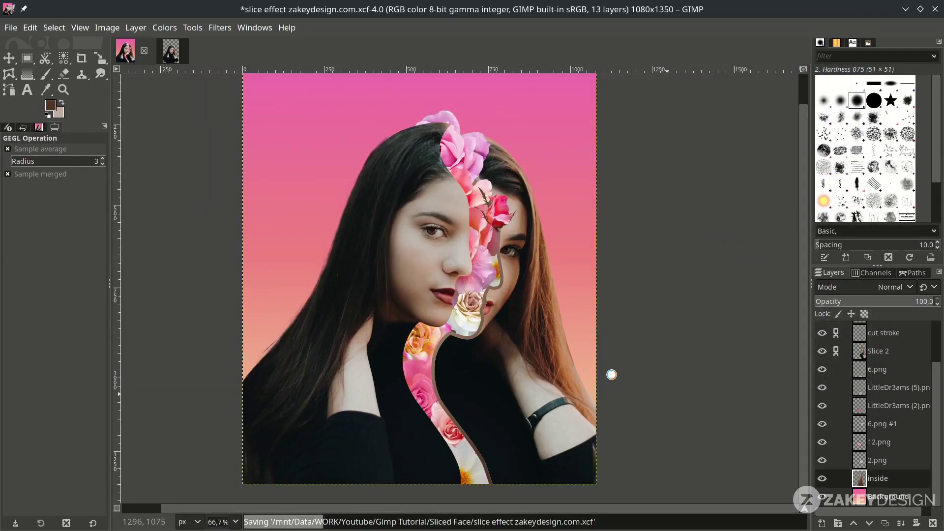
Add a new layer named "shadow 1" directly above LittleDr3ams (10).png
{"action": "key", "text": "minus"}
{"action": "scroll", "coordinate": [879, 369], "scroll_direction": "up", "scroll_amount": 2}
{"action": "left_click", "coordinate": [879, 347]}
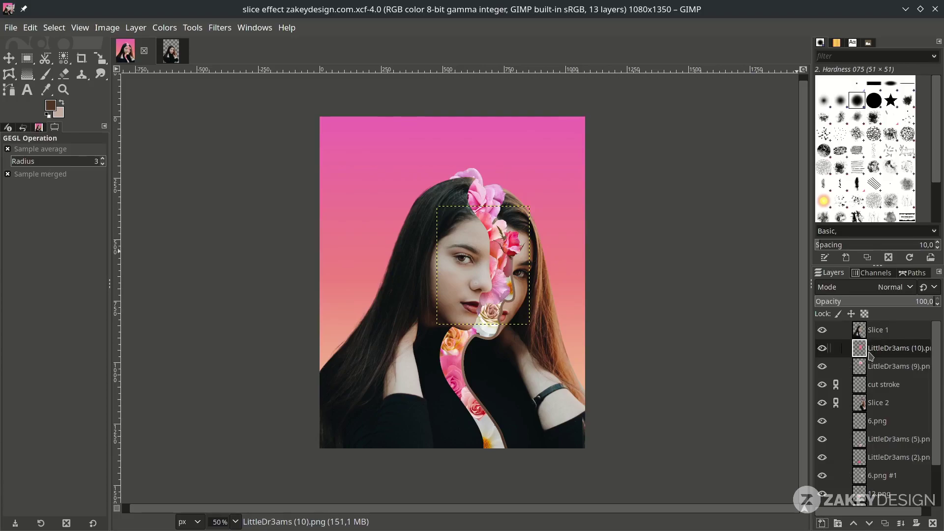
{"action": "left_click", "coordinate": [822, 523]}
{"action": "type", "text": "shadow 1"}
{"action": "key", "text": "Return"}
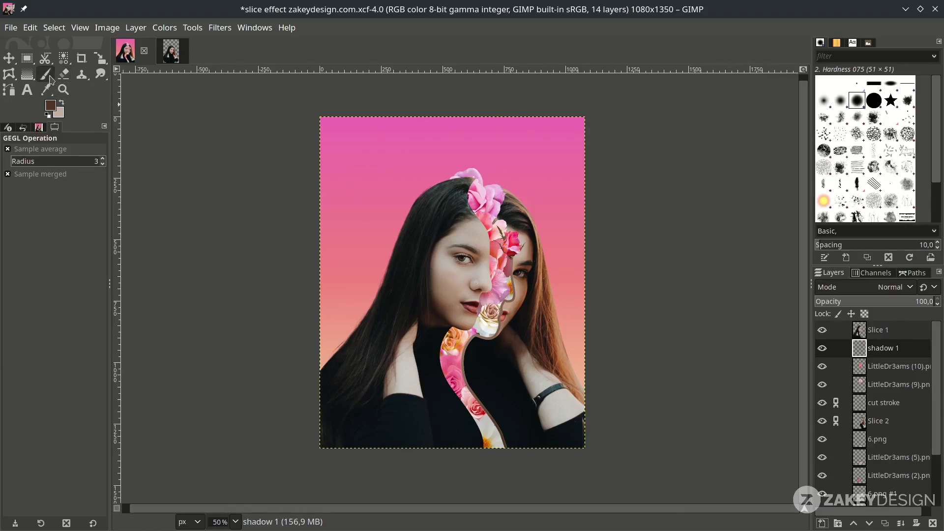
Set up the Paintbrush with black as the foreground color, size 180 and hardness 0
{"action": "left_click", "coordinate": [46, 75]}
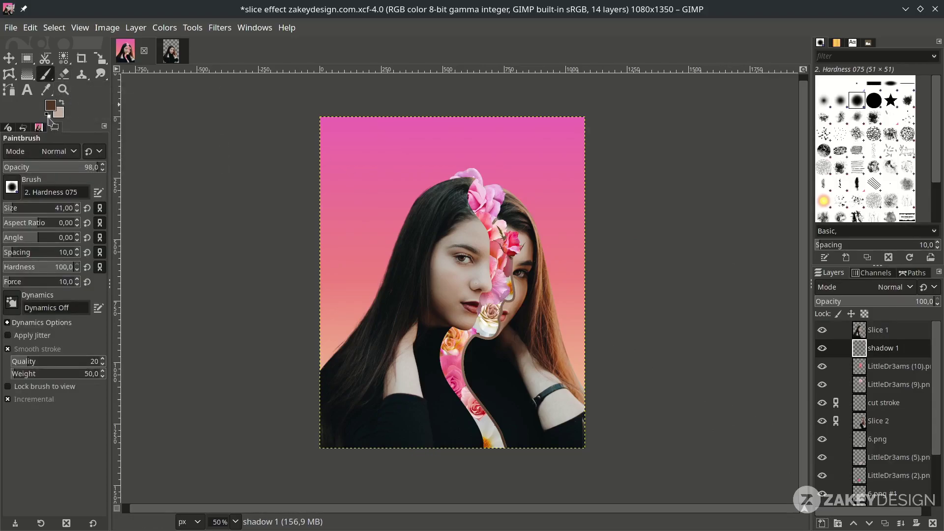
{"action": "left_click", "coordinate": [49, 115]}
{"action": "key", "text": "1"}
{"action": "key", "text": "plus"}
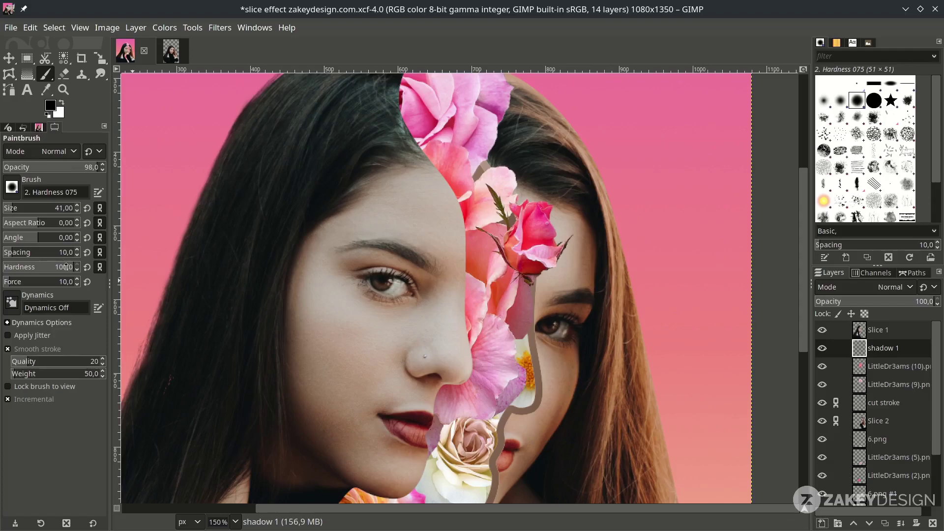
{"action": "left_click_drag", "start_coordinate": [68, 265], "coordinate": [21, 266]}
{"action": "mouse_move", "coordinate": [49, 205]}
{"action": "left_mouse_down"}
{"action": "mouse_move", "coordinate": [16, 209]}
{"action": "mouse_move", "coordinate": [29, 209]}
{"action": "left_mouse_up"}
{"action": "scroll", "coordinate": [355, 281], "scroll_direction": "up", "scroll_amount": 3}
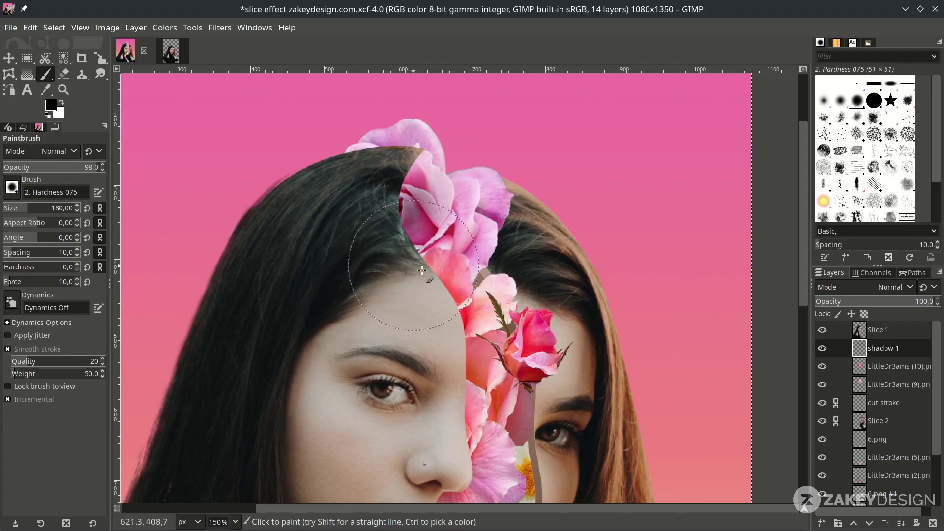
Paint a soft black shadow over the flowers along the Slice 1 cut edge on the shadow 1 layer
{"action": "scroll", "coordinate": [460, 341], "scroll_direction": "down", "scroll_amount": 3}
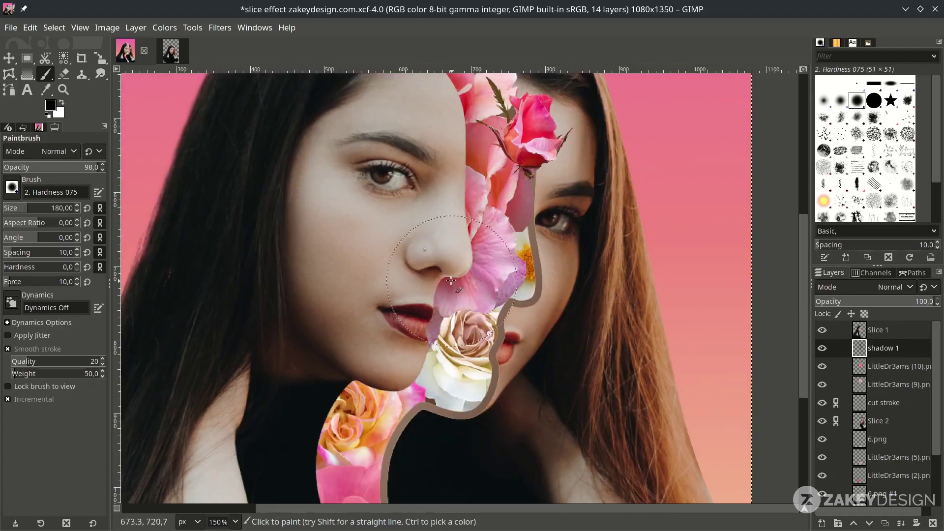
{"action": "scroll", "coordinate": [389, 445], "scroll_direction": "up", "scroll_amount": 2}
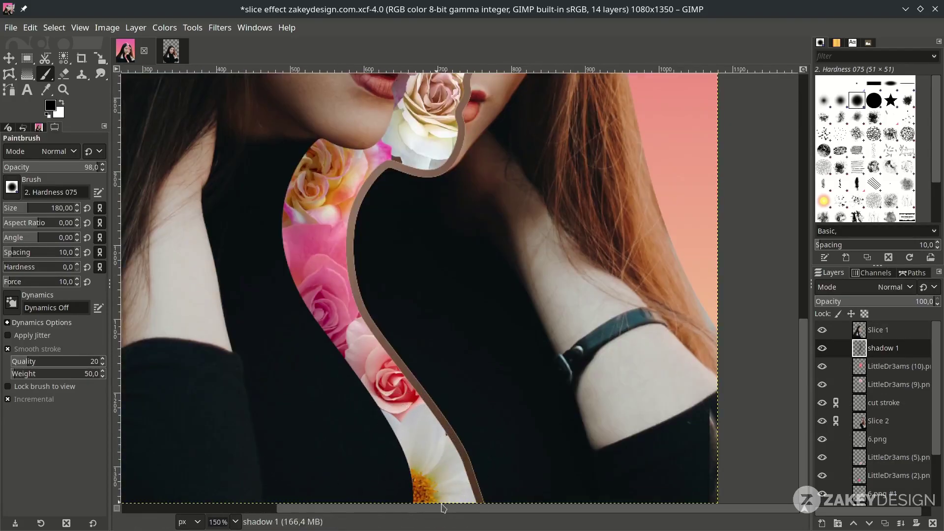
{"action": "scroll", "coordinate": [400, 484], "scroll_direction": "down", "scroll_amount": 1}
{"action": "scroll", "coordinate": [457, 238], "scroll_direction": "up", "scroll_amount": 1}
{"action": "scroll", "coordinate": [480, 274], "scroll_direction": "down", "scroll_amount": 3}
{"action": "scroll", "coordinate": [411, 191], "scroll_direction": "up", "scroll_amount": 1}
{"action": "scroll", "coordinate": [410, 192], "scroll_direction": "up", "scroll_amount": 1}
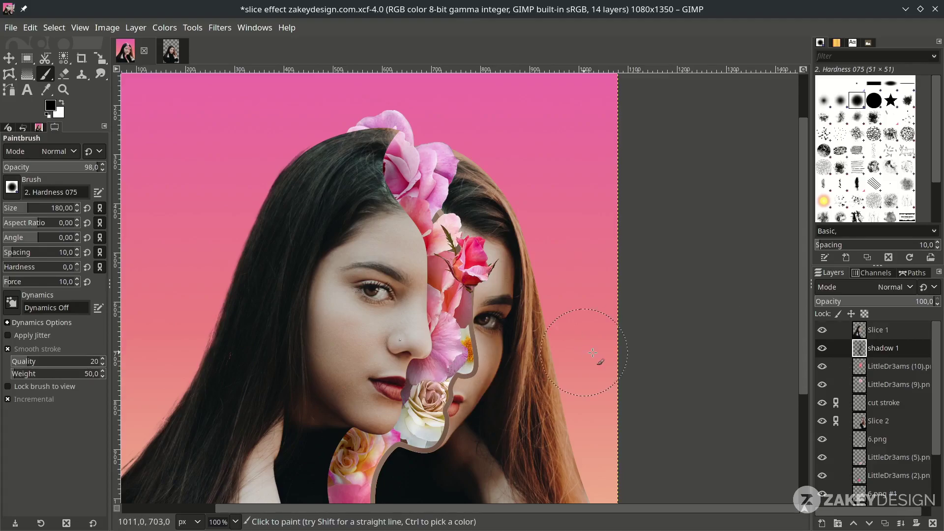
Add a new layer named "shadow 2" directly above LittleDr3ams (9).png
{"action": "left_click", "coordinate": [910, 384]}
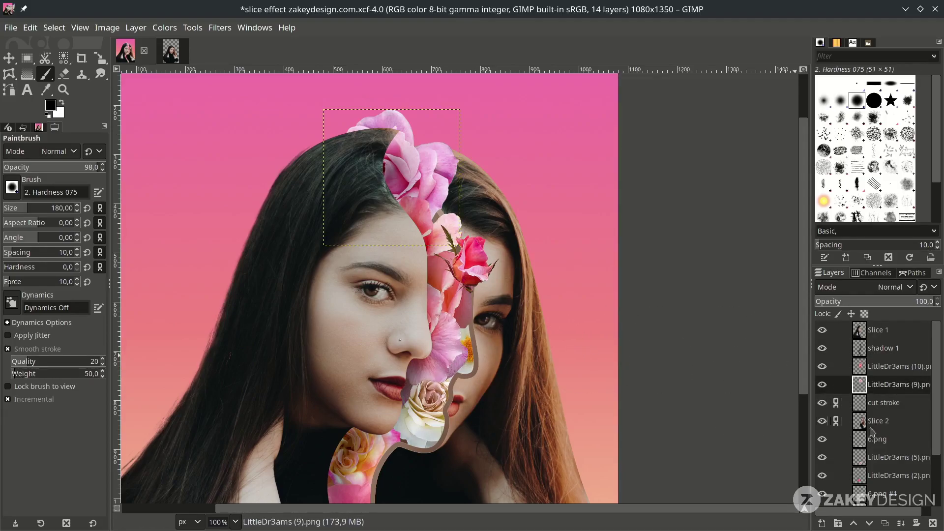
{"action": "left_click", "coordinate": [820, 523]}
{"action": "type", "text": "shadow 2"}
{"action": "key", "text": "Return"}
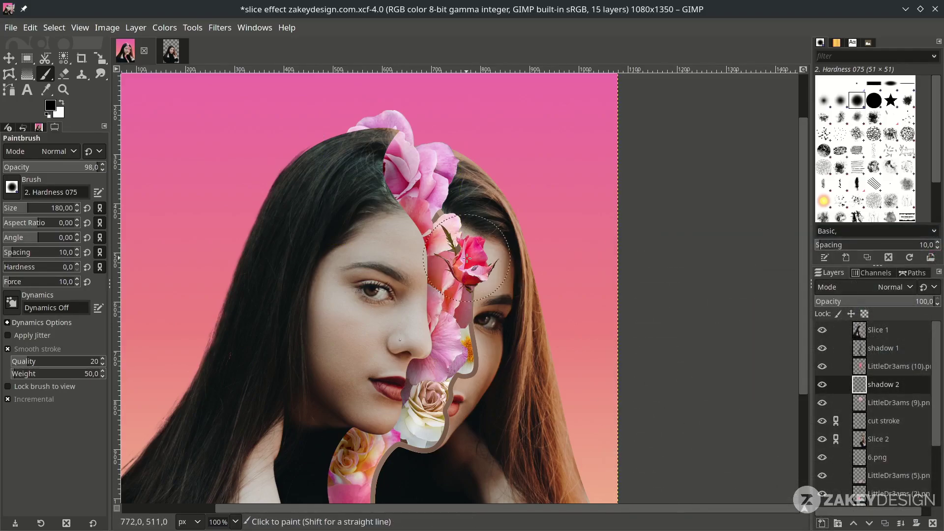
Shade the Slice 2 cut edge with soft black on the shadow 2 layer and save the image
{"action": "scroll", "coordinate": [492, 235], "scroll_direction": "up", "scroll_amount": 1}
{"action": "scroll", "coordinate": [493, 234], "scroll_direction": "up", "scroll_amount": 1}
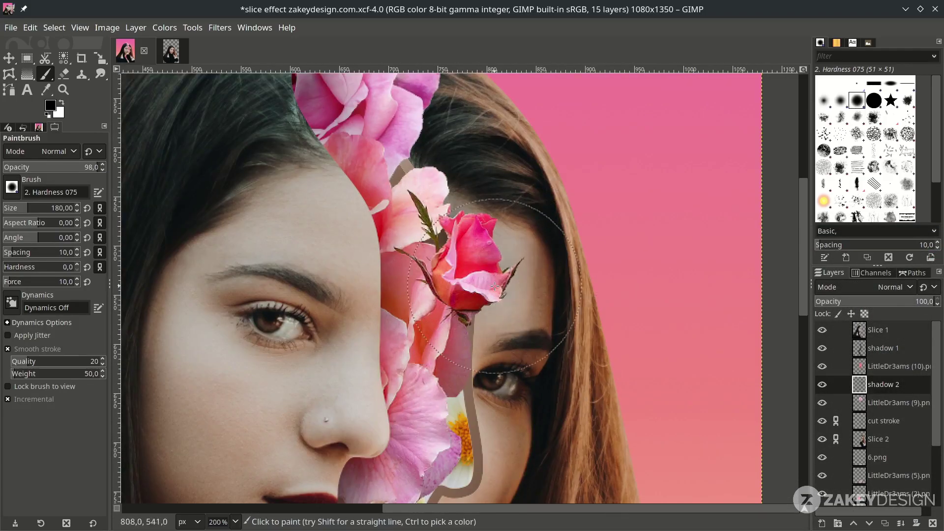
{"action": "scroll", "coordinate": [487, 315], "scroll_direction": "down", "scroll_amount": 2}
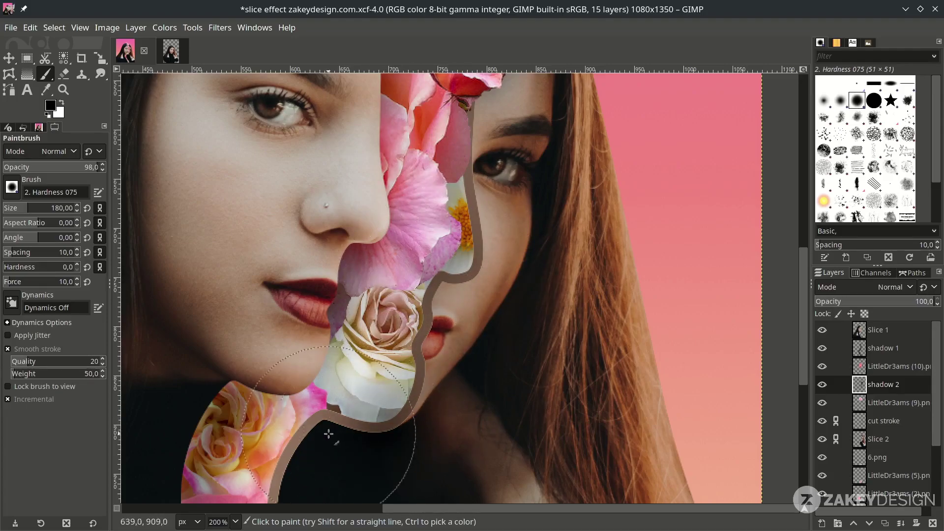
{"action": "scroll", "coordinate": [283, 333], "scroll_direction": "down", "scroll_amount": 1}
{"action": "scroll", "coordinate": [317, 348], "scroll_direction": "down", "scroll_amount": 1}
{"action": "key", "text": "ctrl+s"}
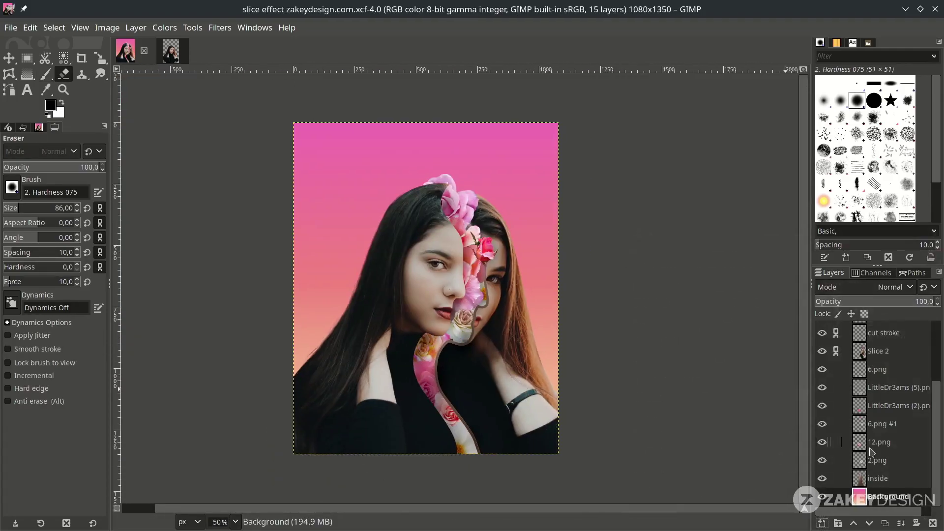
Add a new layer named "circle" directly above the Background layer
{"action": "scroll", "coordinate": [870, 451], "scroll_direction": "up", "scroll_amount": 3}
{"action": "scroll", "coordinate": [865, 343], "scroll_direction": "down", "scroll_amount": 3}
{"action": "left_click", "coordinate": [822, 524]}
{"action": "type", "text": "circle"}
{"action": "key", "text": "Return"}
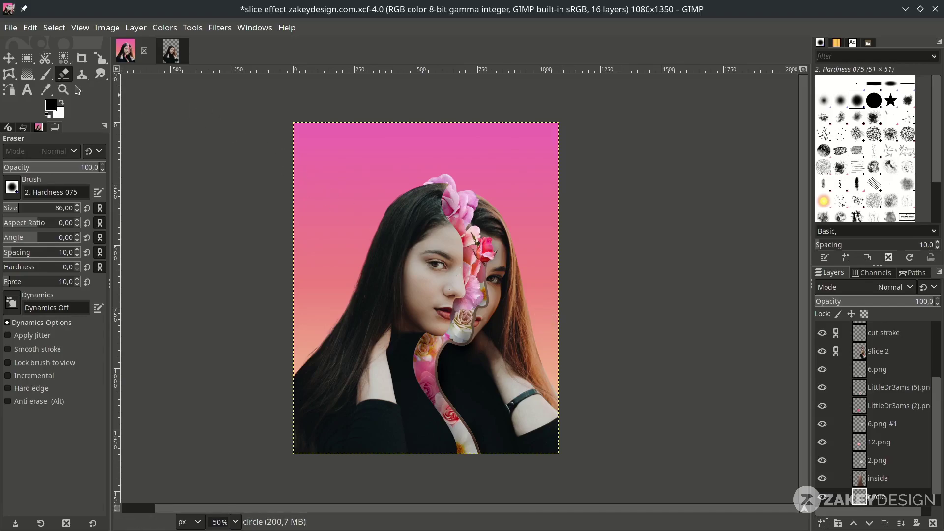
Make a circular selection about 940 px in diameter centered around the two faces
{"action": "left_click_drag", "start_coordinate": [27, 58], "coordinate": [52, 74]}
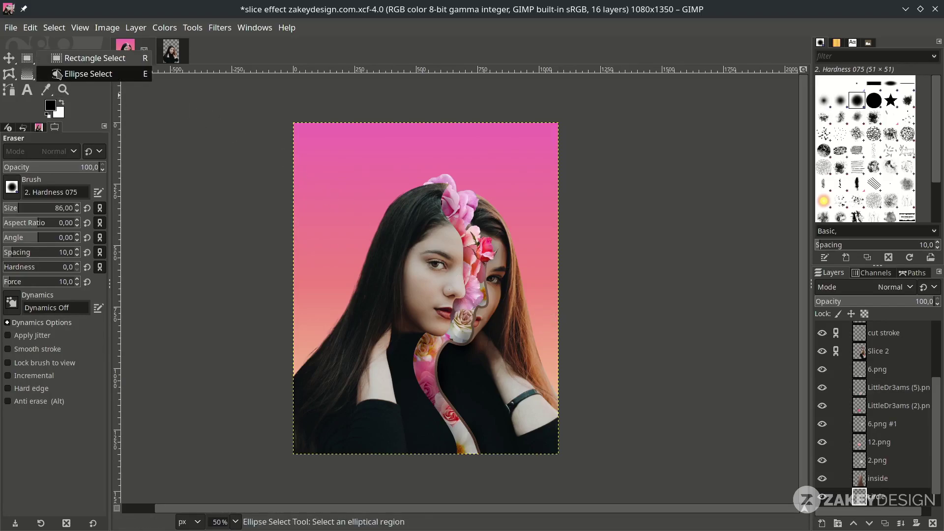
{"action": "left_click_drag", "start_coordinate": [59, 77], "coordinate": [59, 77]}
{"action": "left_click_drag", "start_coordinate": [432, 281], "coordinate": [520, 396]}
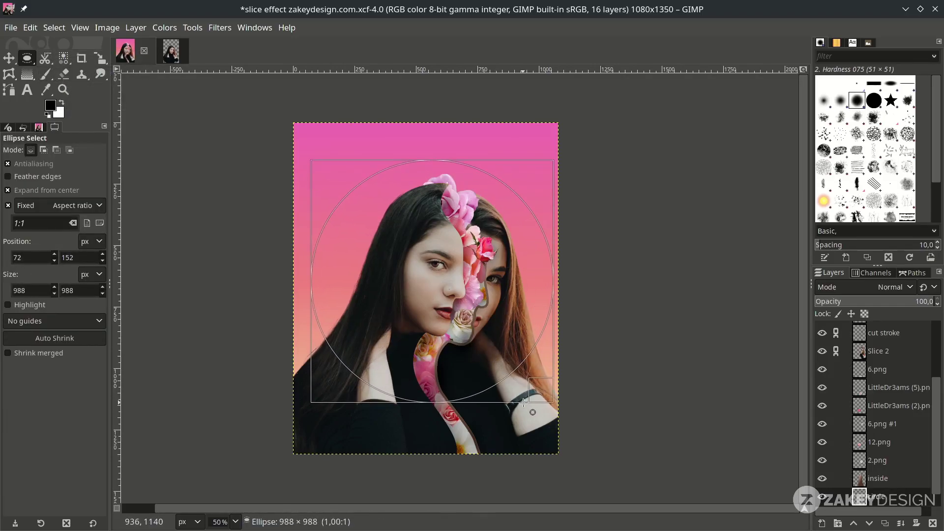
Set the foreground color to yellow, fbec59
{"action": "left_click", "coordinate": [53, 107]}
{"action": "left_click_drag", "start_coordinate": [193, 241], "coordinate": [192, 238]}
{"action": "left_click_drag", "start_coordinate": [164, 142], "coordinate": [158, 132]}
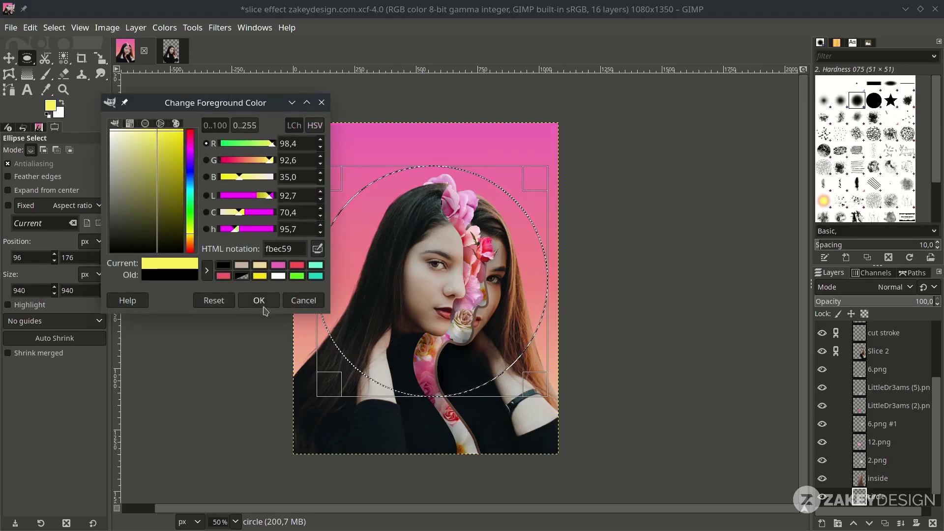
{"action": "left_click", "coordinate": [267, 301]}
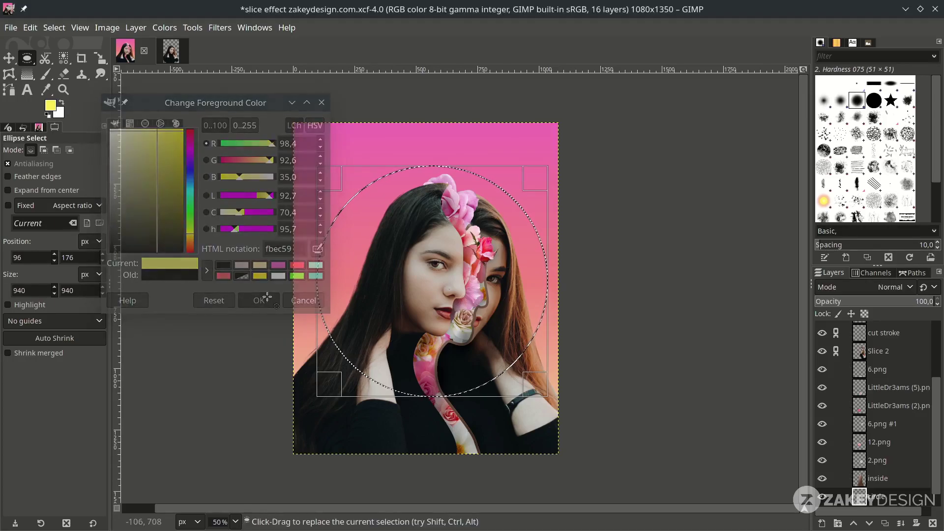
Fill the circular selection with a vertical linear FG to BG (HSV) gradient about 710 px long, yellow at the top, and clear the selection
{"action": "left_click", "coordinate": [30, 77]}
{"action": "left_click", "coordinate": [12, 187]}
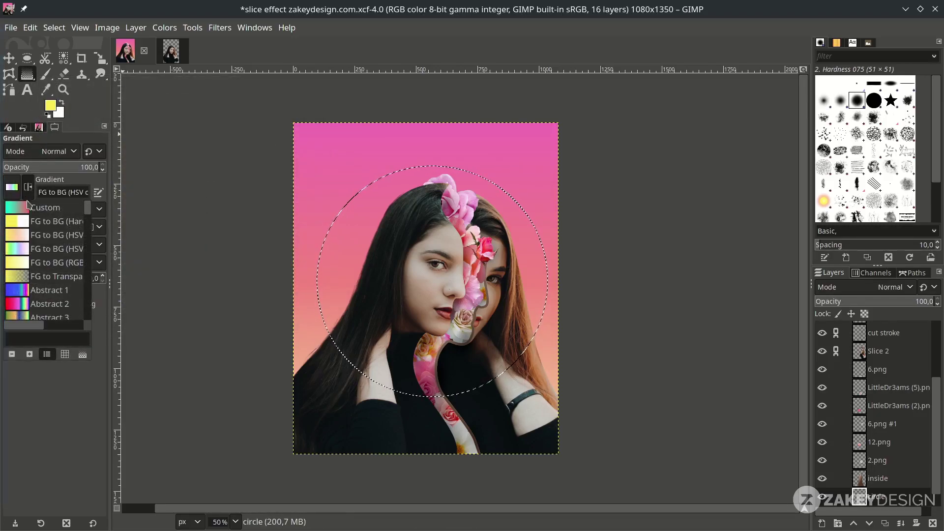
{"action": "left_click", "coordinate": [50, 236]}
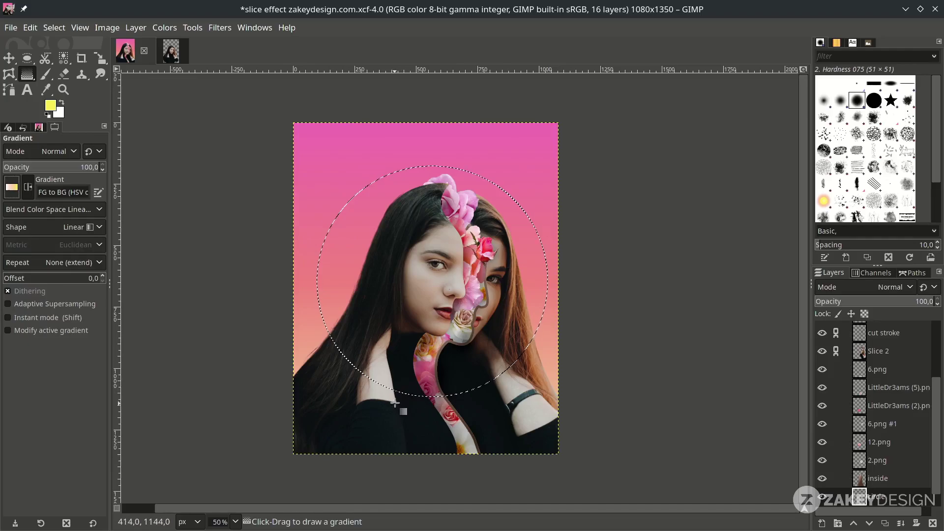
{"action": "left_click_drag", "start_coordinate": [424, 340], "coordinate": [425, 410]}
{"action": "left_click_drag", "start_coordinate": [429, 186], "coordinate": [426, 212]}
{"action": "left_click_drag", "start_coordinate": [426, 244], "coordinate": [423, 236]}
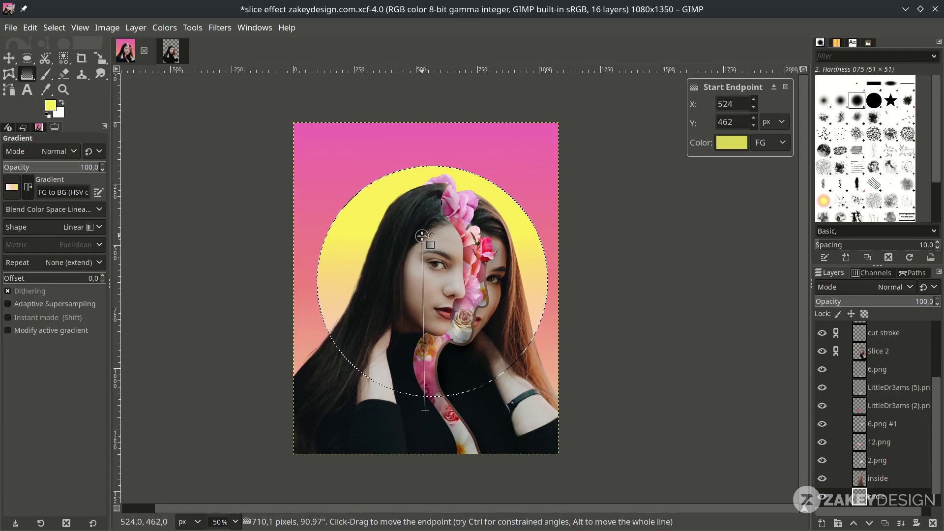
{"action": "key", "text": "Return"}
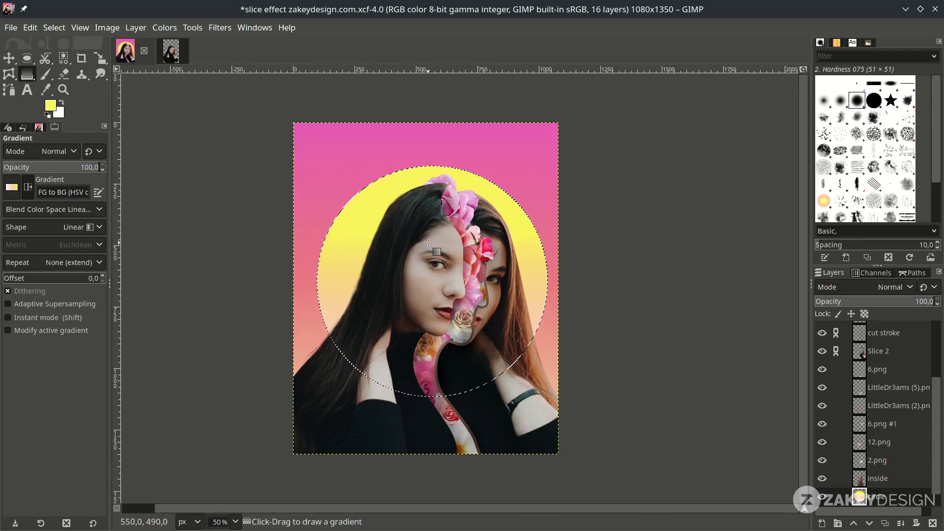
{"action": "key", "text": "ctrl+shift+a"}
Add a white (full opacity) mask to the circle layer and draw a vertical black-to-white gradient about 636 px long upward on it
{"action": "scroll", "coordinate": [891, 487], "scroll_direction": "down", "scroll_amount": 1}
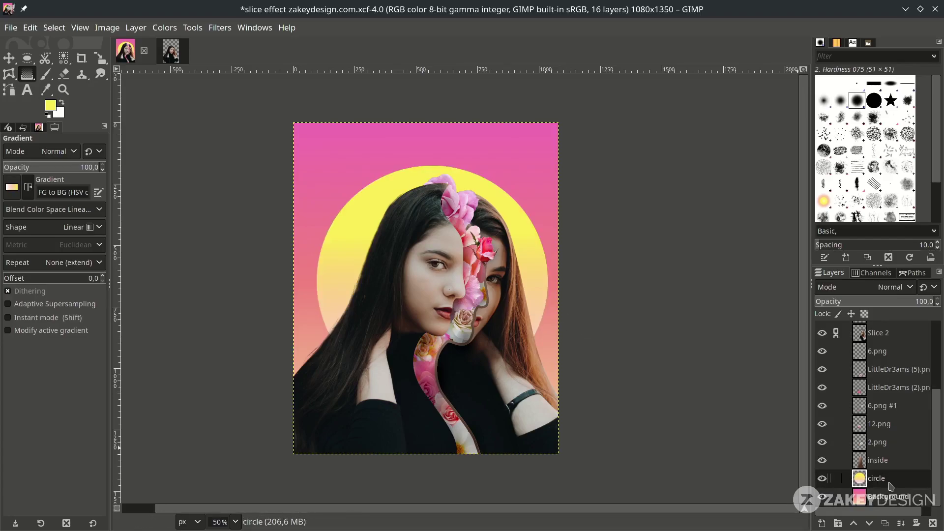
{"action": "right_click", "coordinate": [866, 485]}
{"action": "left_click", "coordinate": [814, 286]}
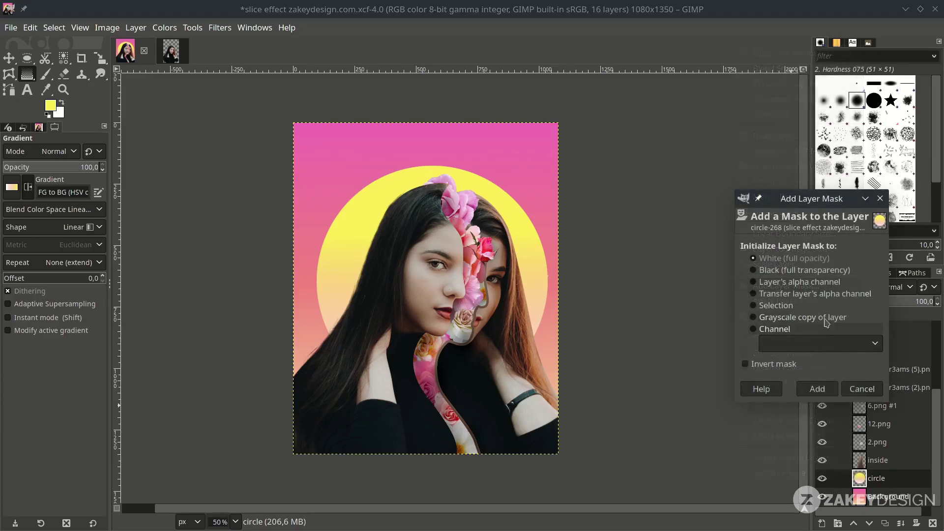
{"action": "left_click", "coordinate": [817, 389]}
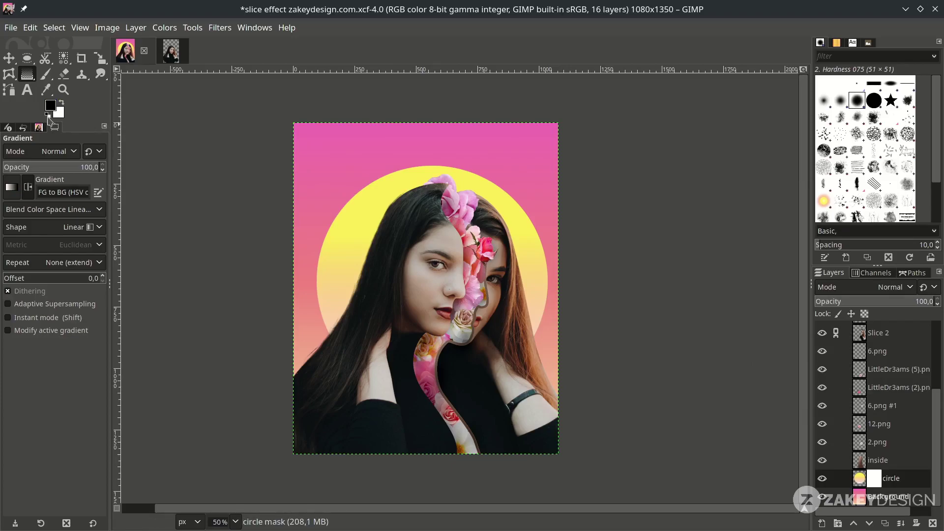
{"action": "left_click_drag", "start_coordinate": [439, 126], "coordinate": [434, 262]}
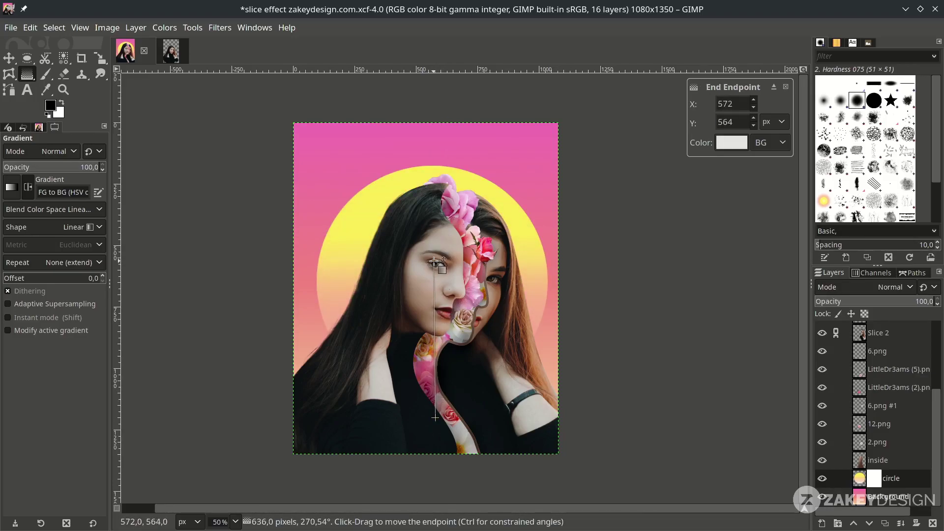